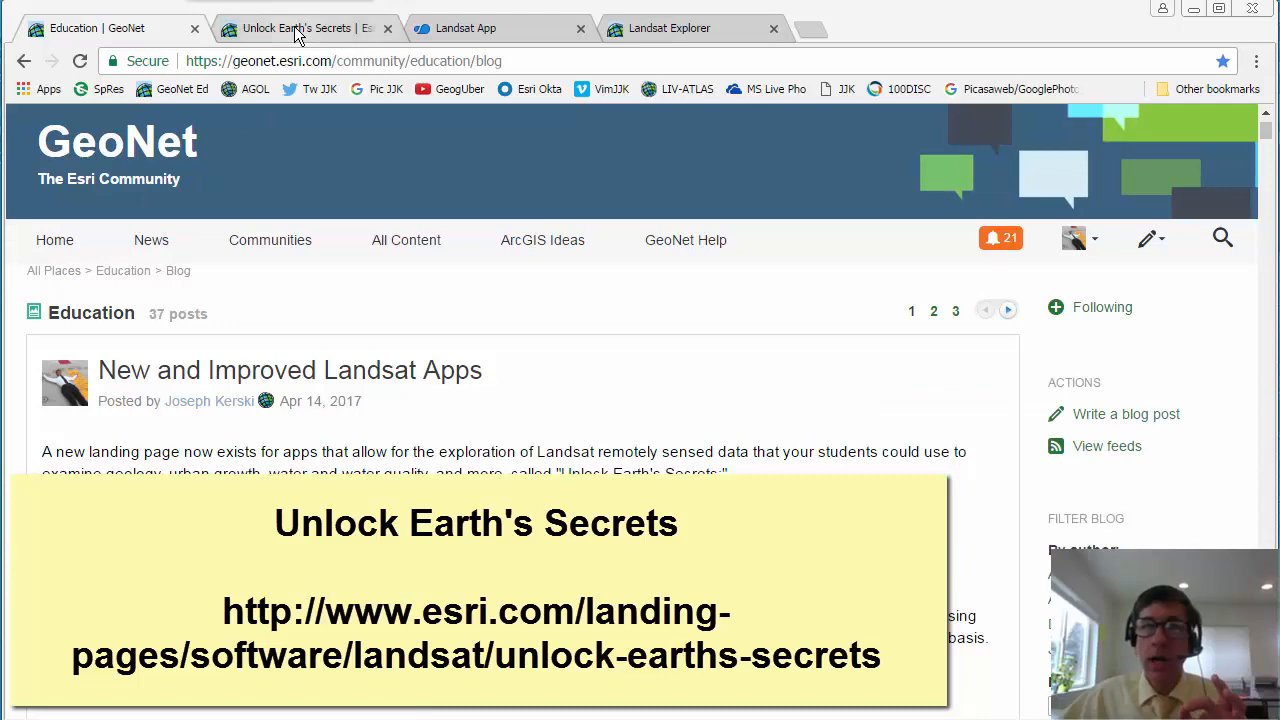
# Step: Read through the Unlock Earth's Secrets page, from its introduction to the Landsat Explorer Web App section
pyautogui.click(296, 31)
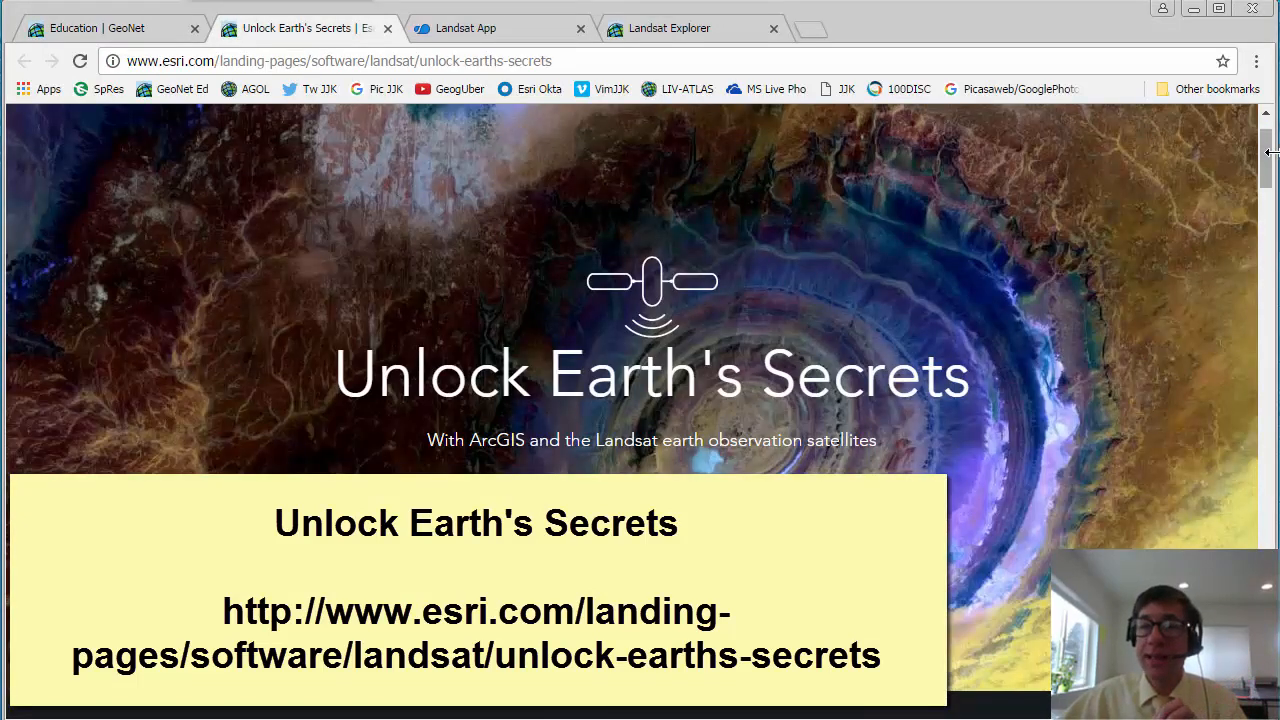
pyautogui.moveTo(1268, 150); pyautogui.dragTo(1268, 255)
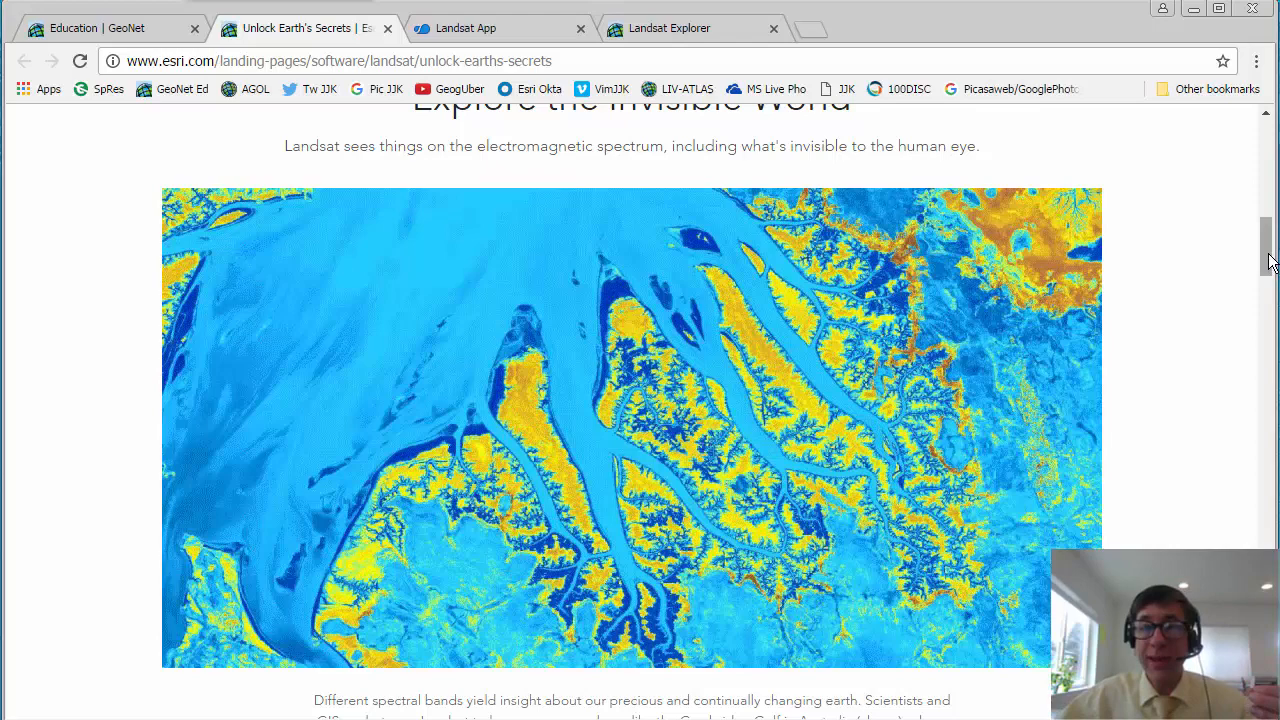
pyautogui.moveTo(1270, 262); pyautogui.dragTo(1268, 343)
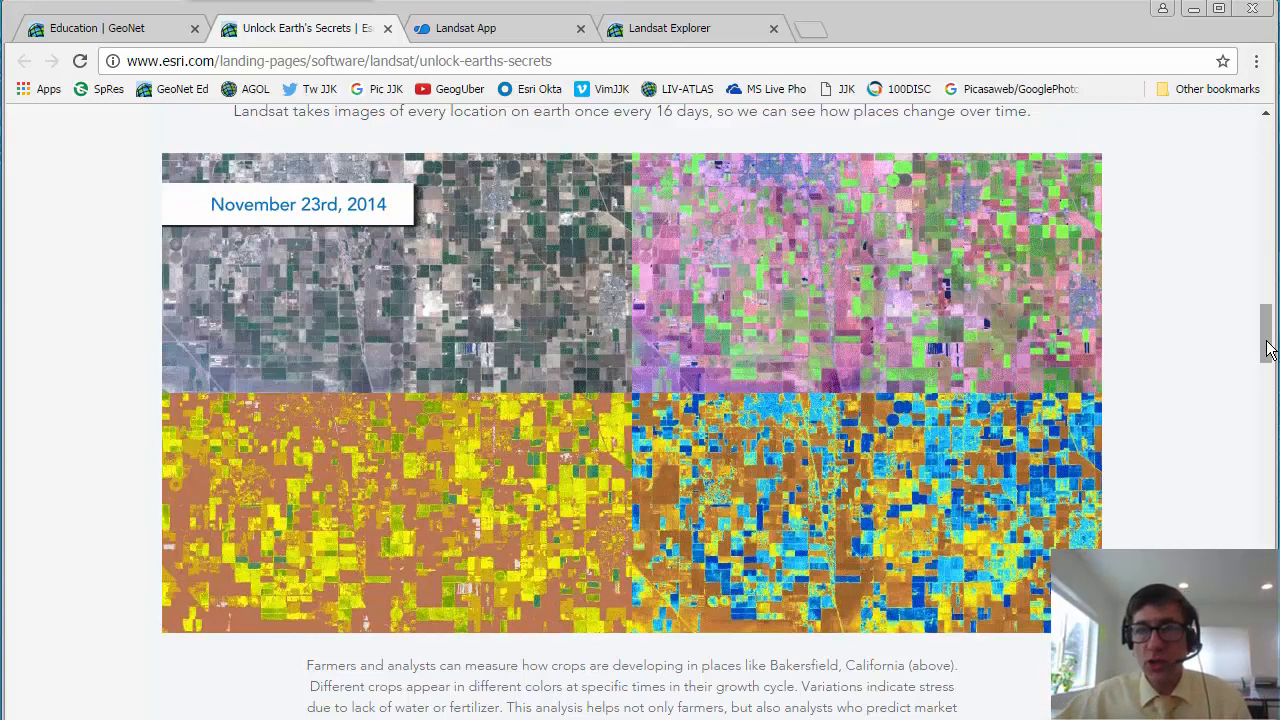
pyautogui.moveTo(1267, 348); pyautogui.dragTo(1262, 408)
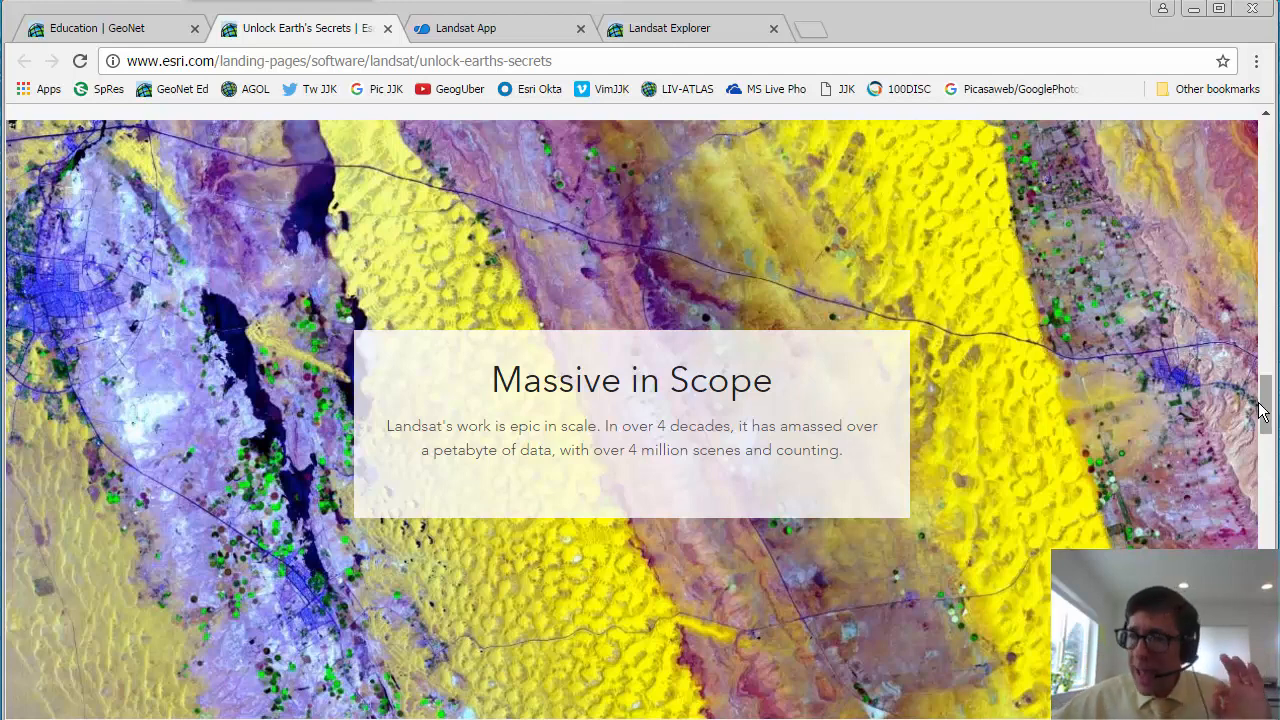
pyautogui.moveTo(1262, 410); pyautogui.dragTo(1260, 490)
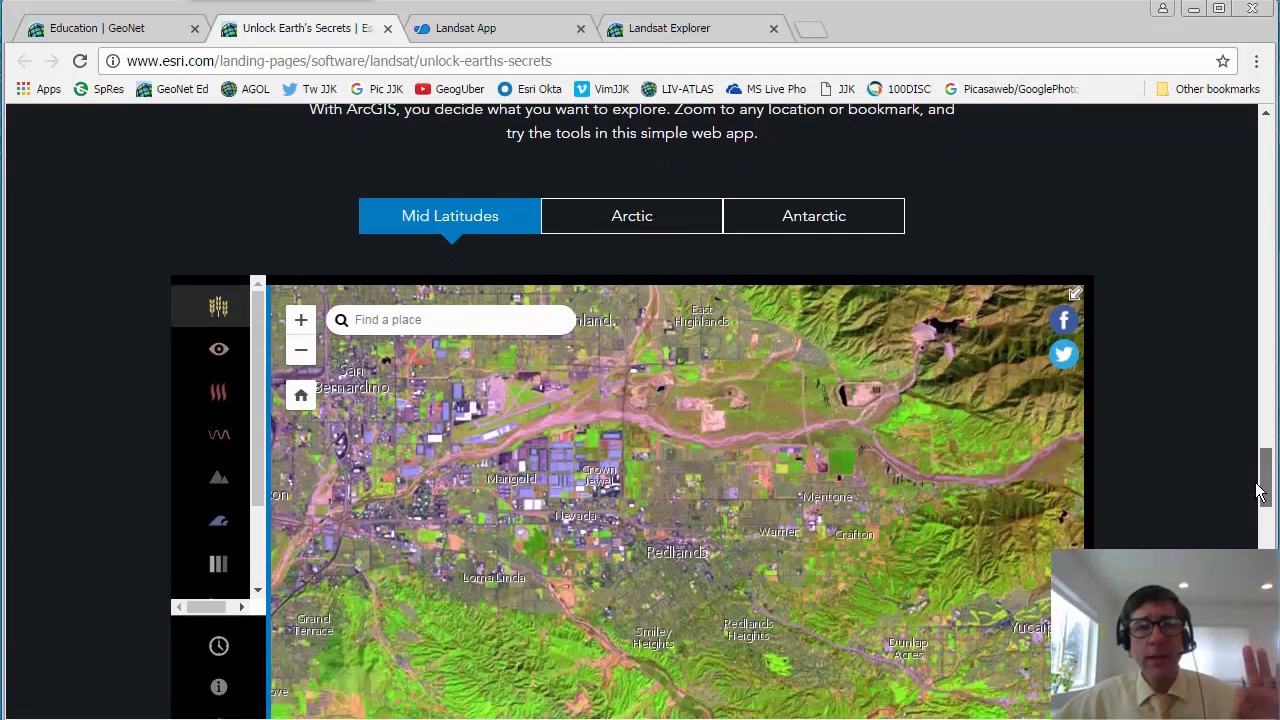
pyautogui.scroll(-1, 1260, 490)
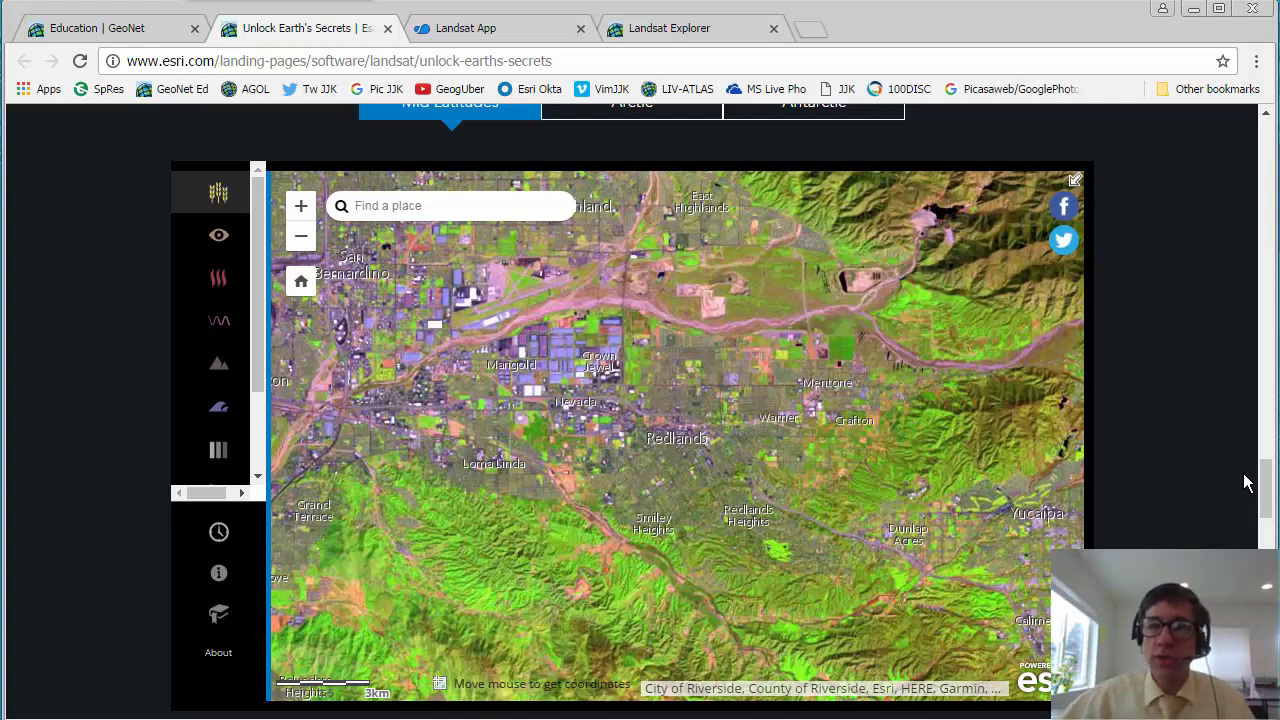
pyautogui.moveTo(1266, 488); pyautogui.dragTo(1266, 540)
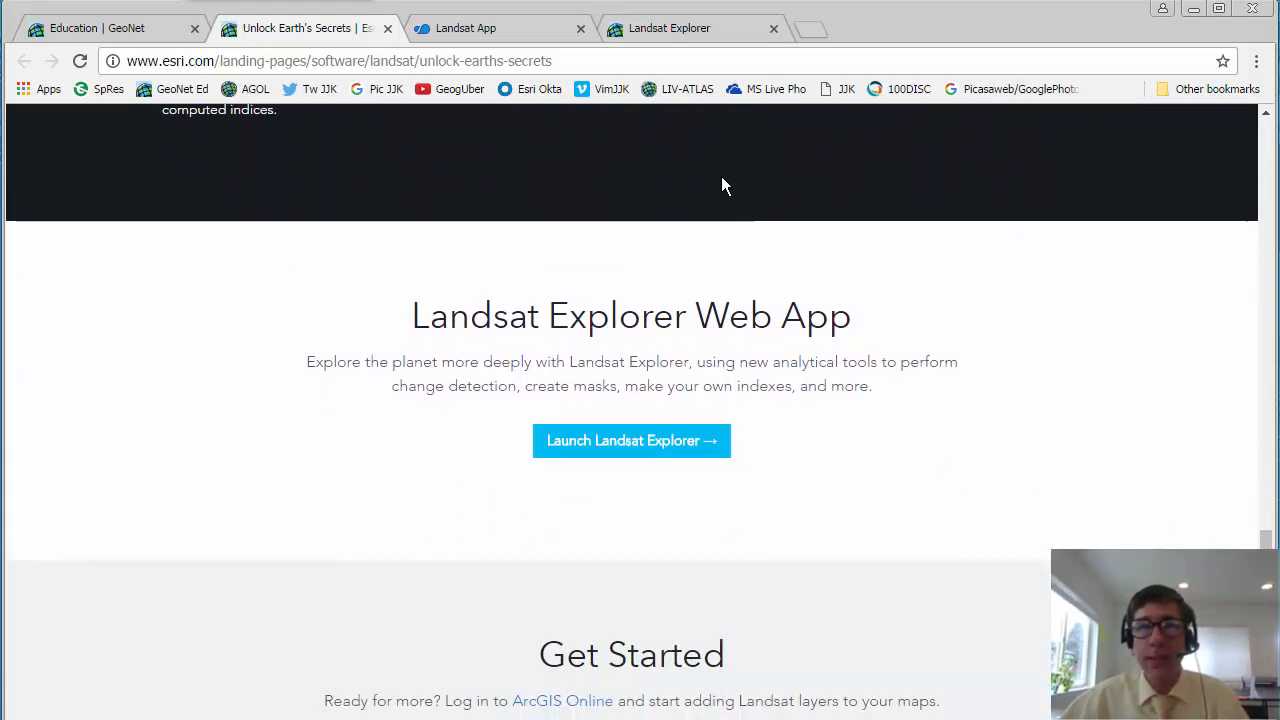
# Step: Switch to the Landsat Explorer app, turn on Swipe and reveal the basemap as far as the area east of Redlands
pyautogui.click(697, 32)
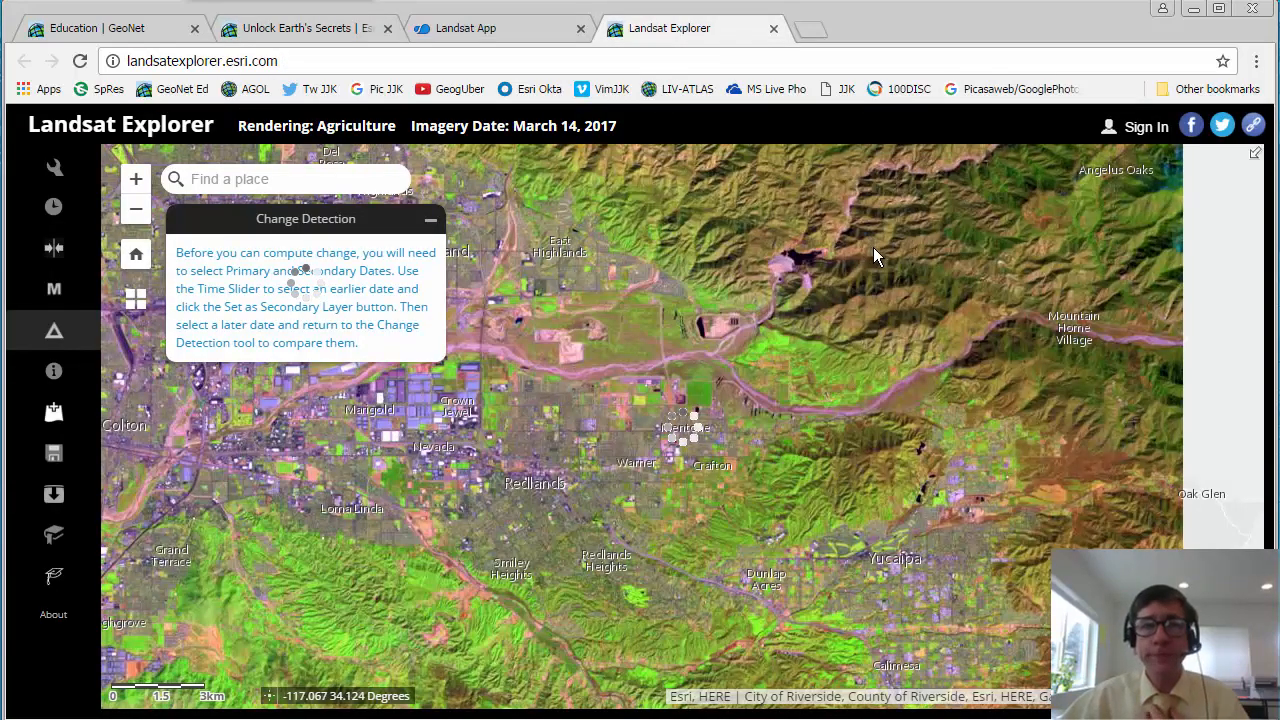
pyautogui.moveTo(565, 472); pyautogui.dragTo(587, 368)
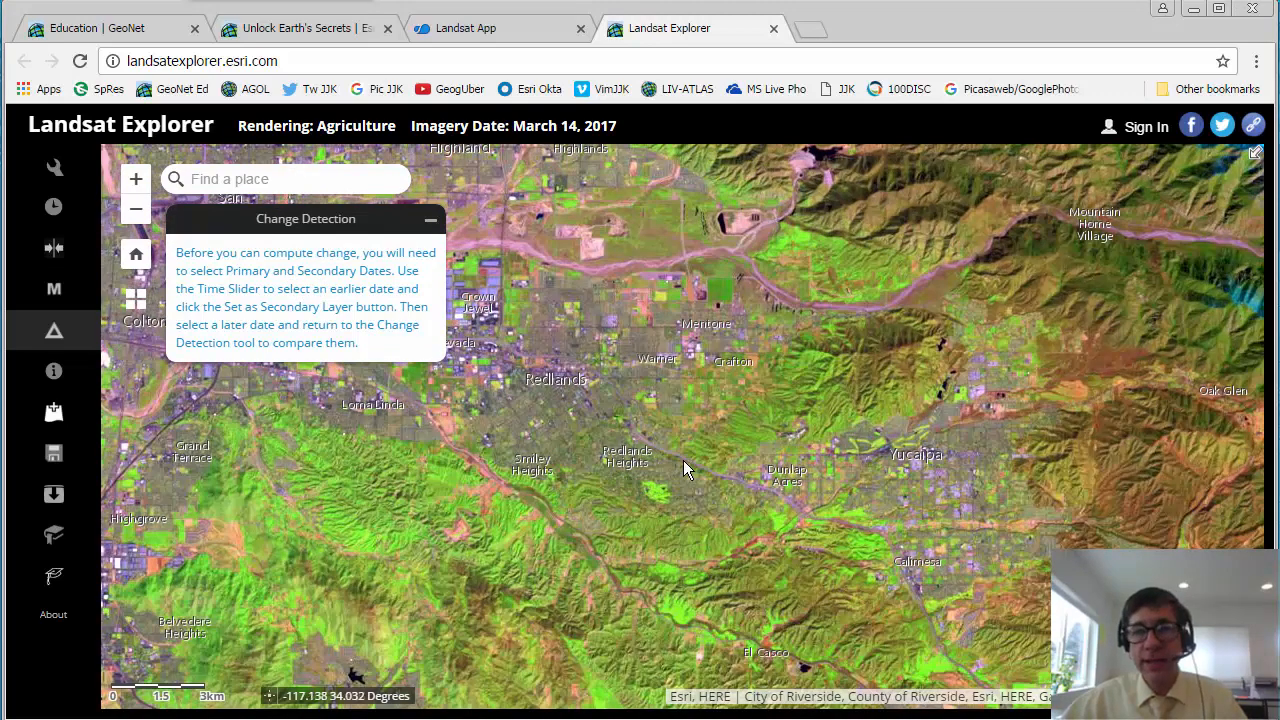
pyautogui.moveTo(680, 470); pyautogui.dragTo(736, 532)
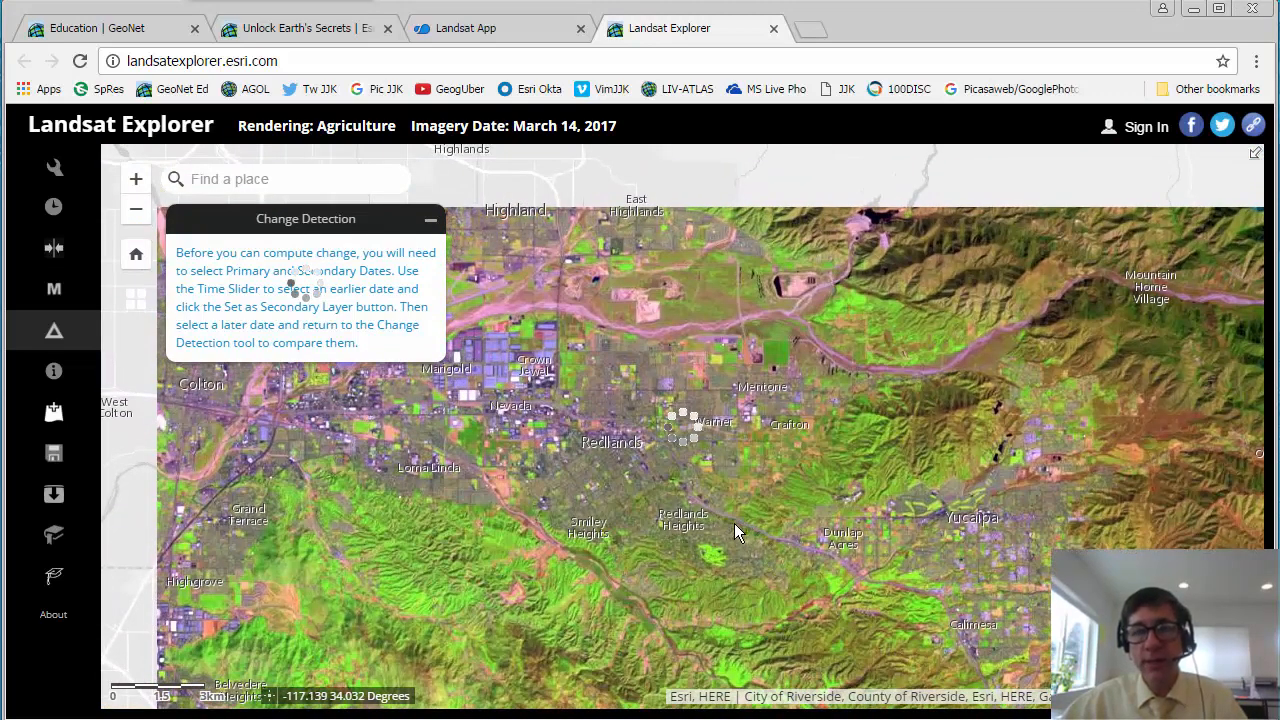
pyautogui.click(48, 255)
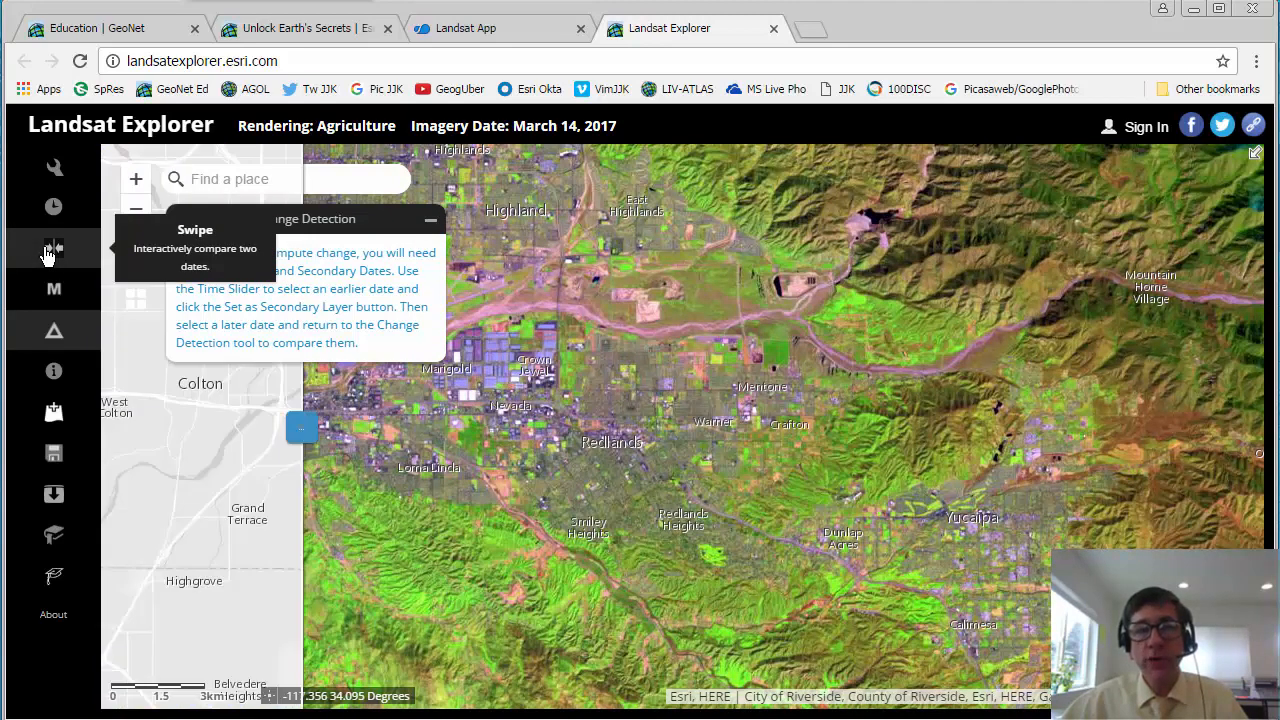
pyautogui.moveTo(302, 429); pyautogui.dragTo(683, 435)
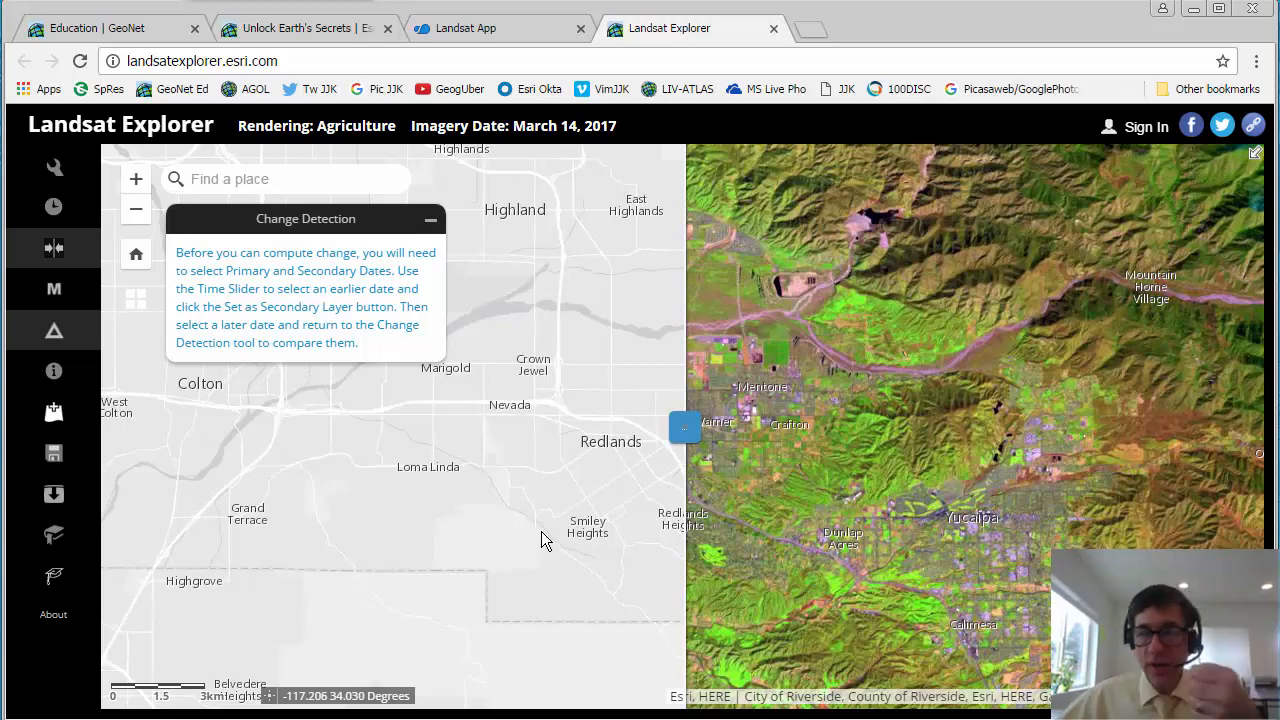
# Step: Set the image date to April 23, 2000 and pick a point near Loma Linda for its temporal profile
pyautogui.click(54, 207)
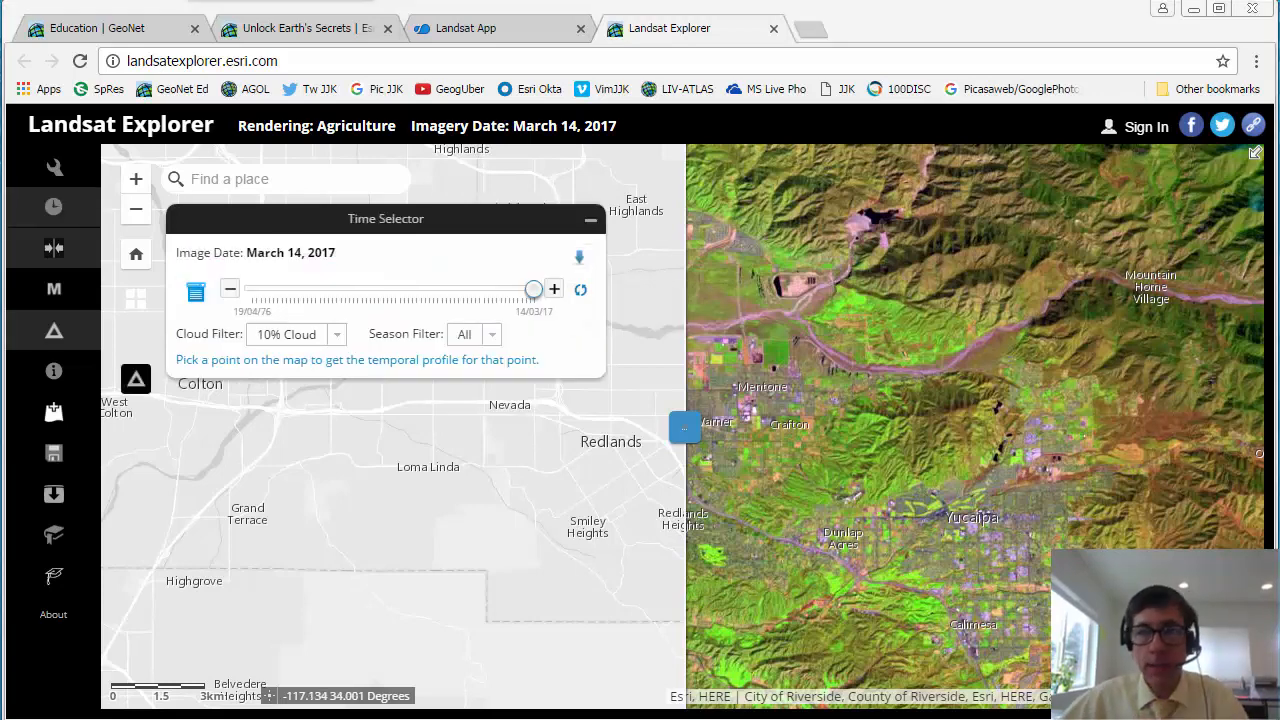
pyautogui.click(264, 293)
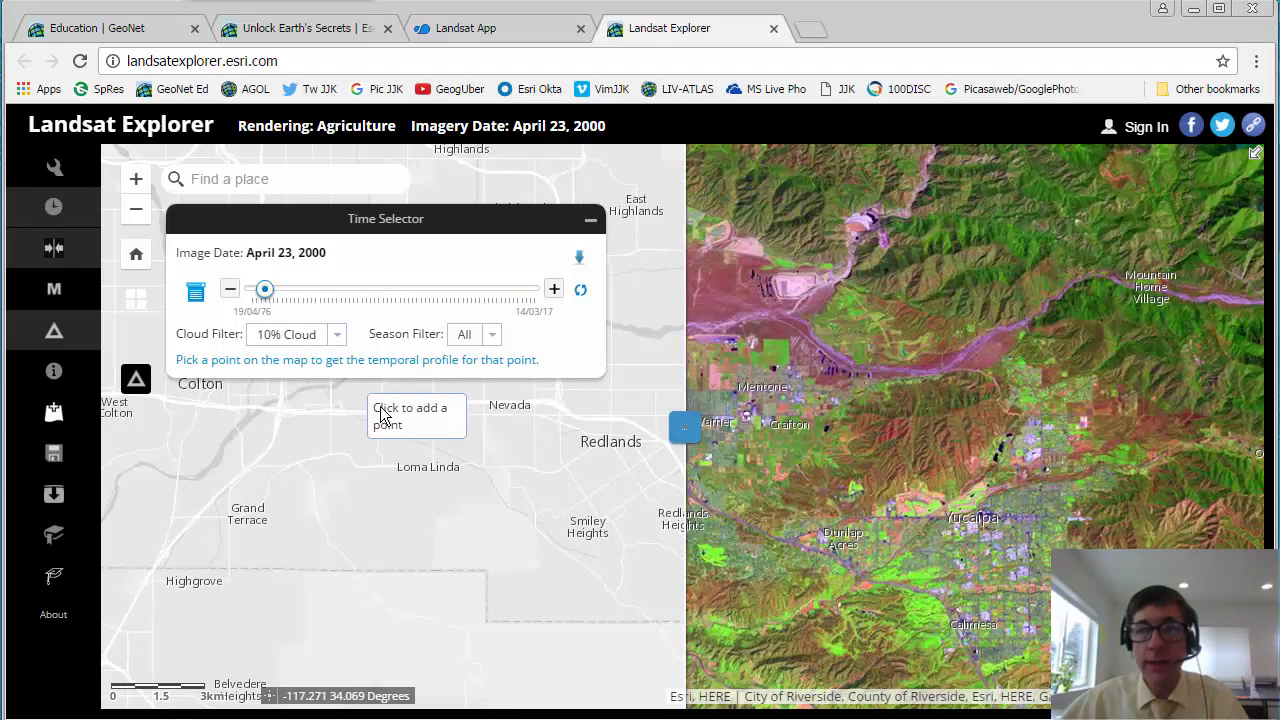
pyautogui.click(464, 461)
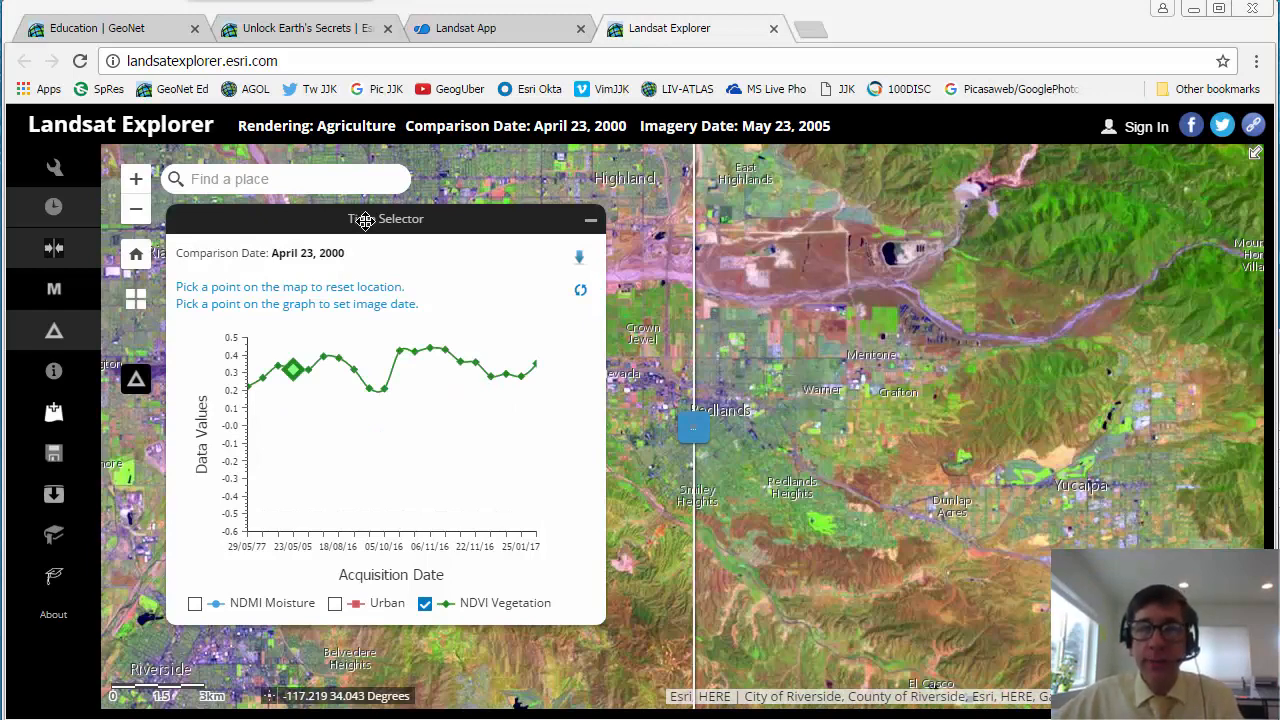
# Step: Compare the April 23, 2000 and May 23, 2005 imagery around Redlands by swiping between them at closer range
pyautogui.moveTo(692, 428); pyautogui.dragTo(755, 512)
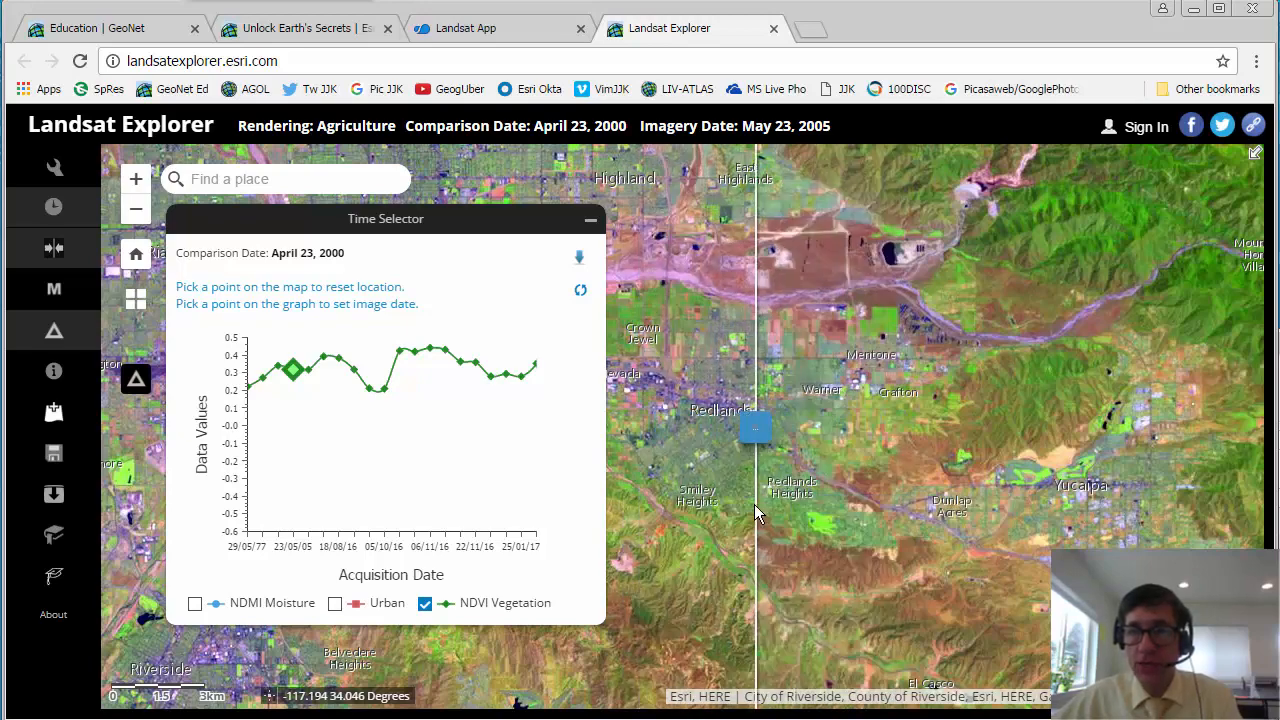
pyautogui.click(136, 179)
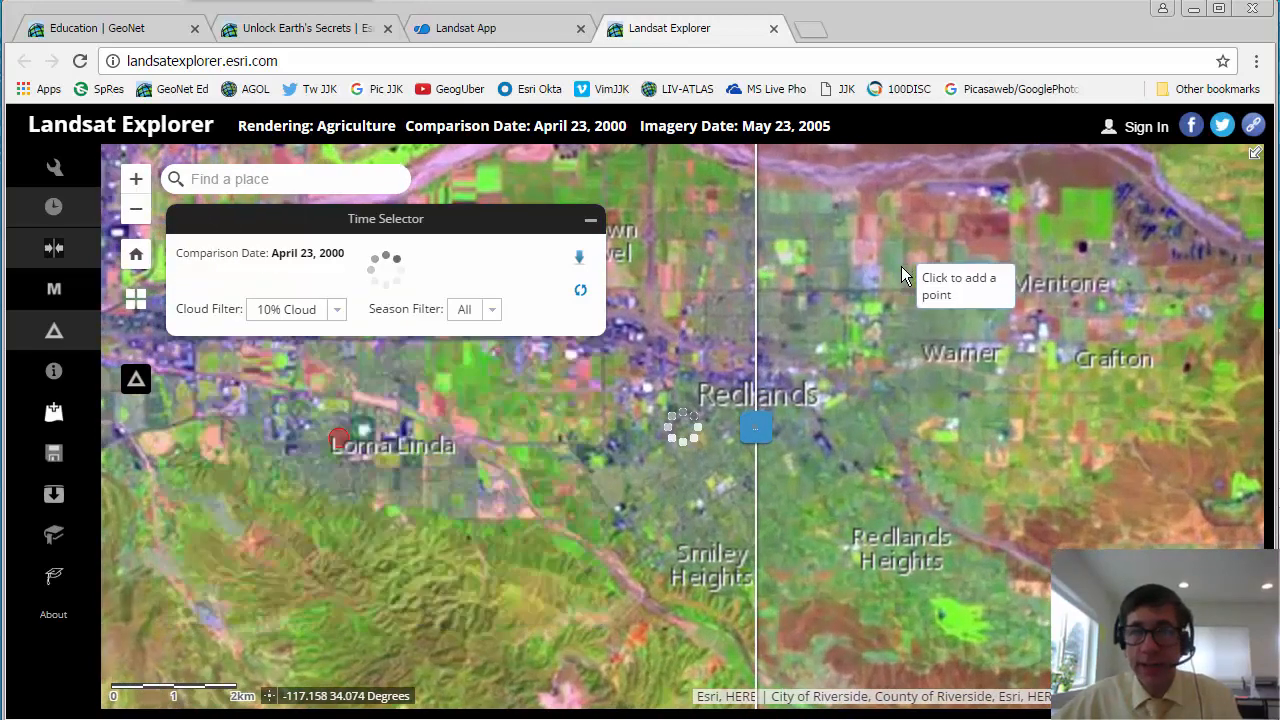
pyautogui.moveTo(903, 276); pyautogui.dragTo(877, 491)
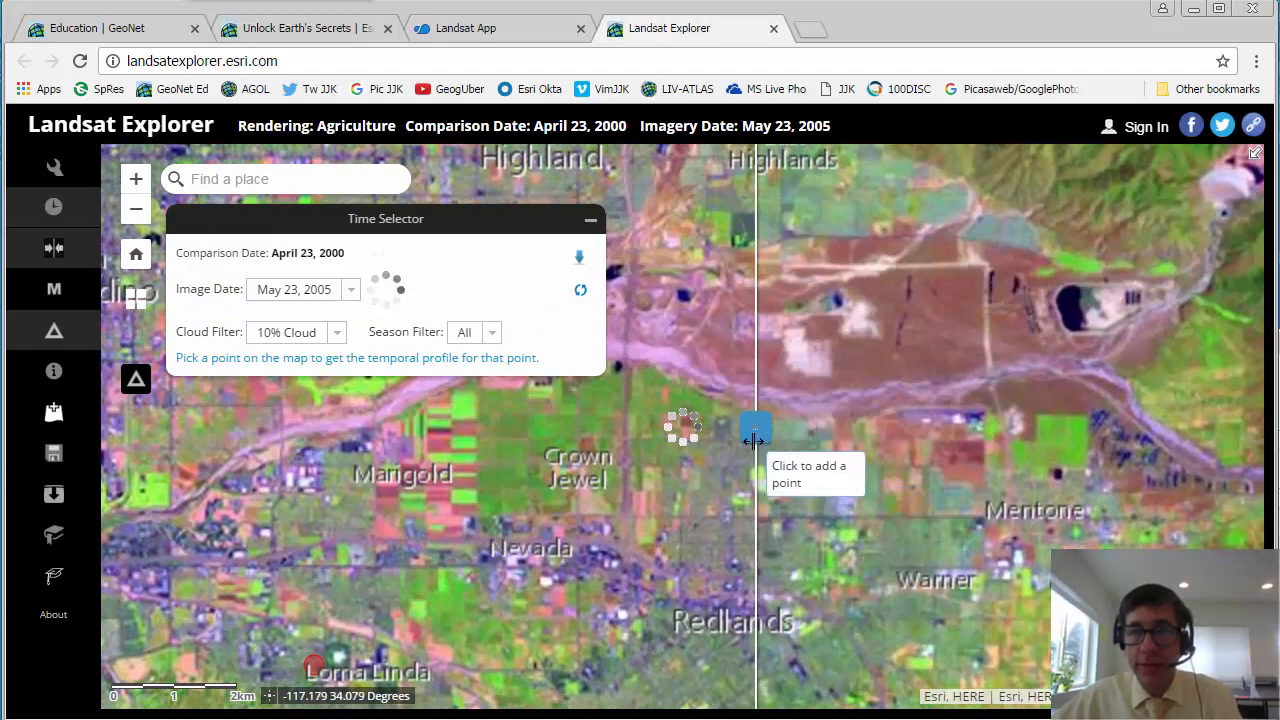
pyautogui.moveTo(753, 440); pyautogui.dragTo(745, 532)
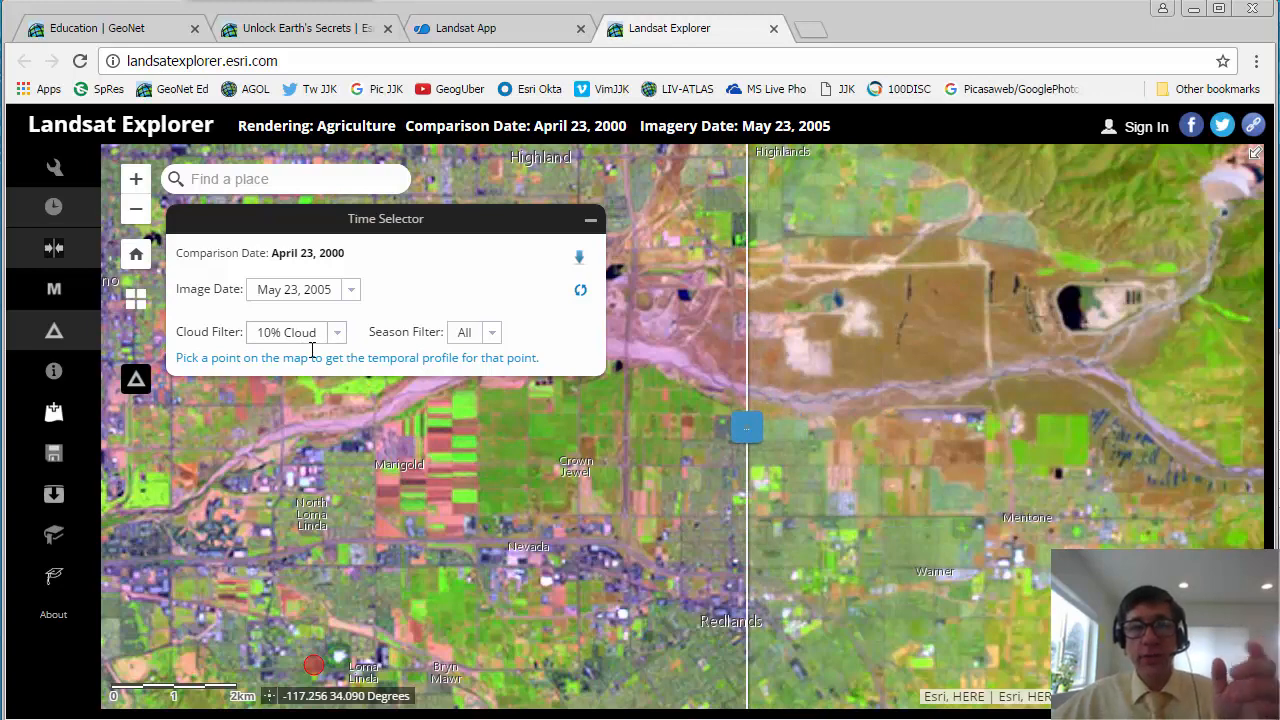
# Step: View the season filter choices and open the Mask tool for the vegetation index
pyautogui.click(489, 338)
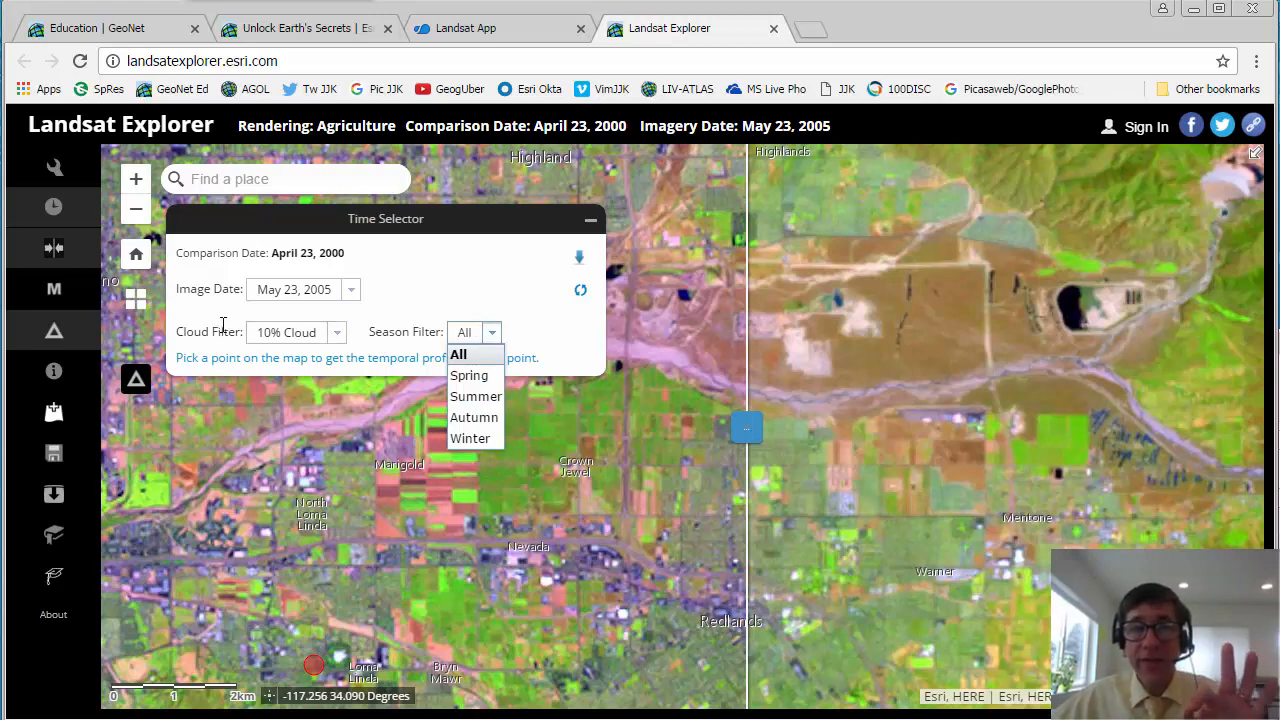
pyautogui.click(58, 302)
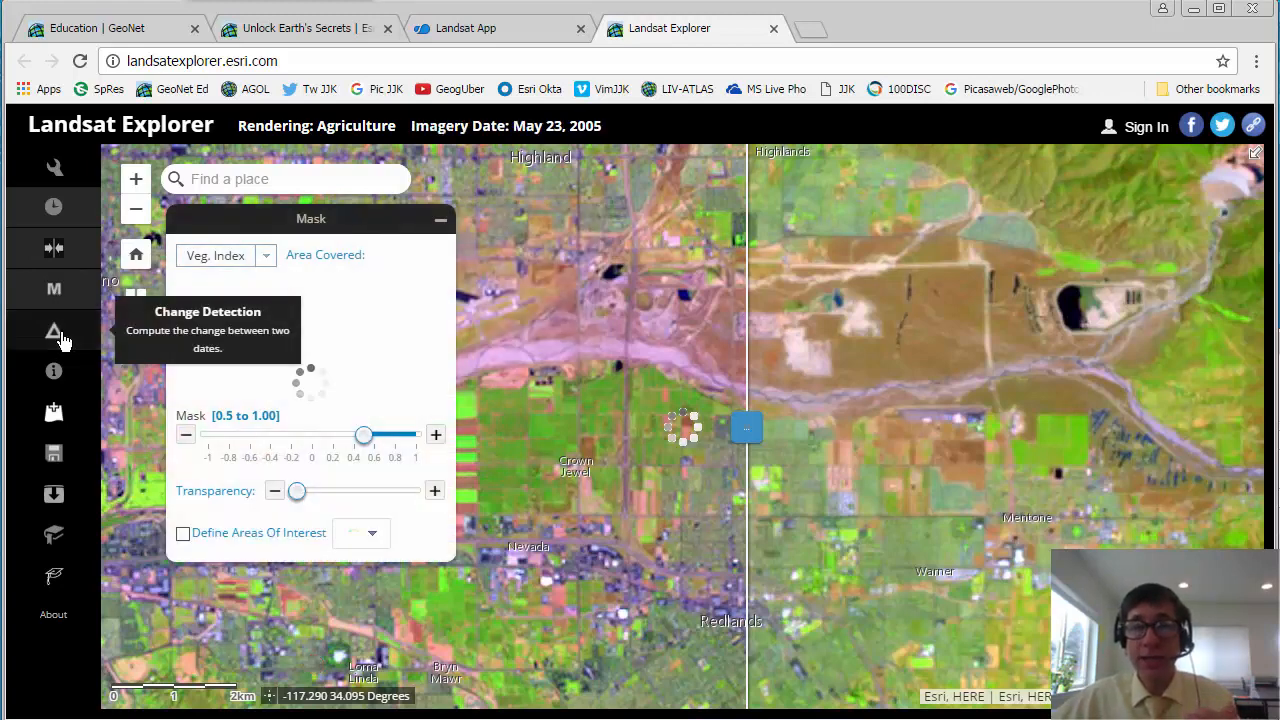
# Step: Display the vegetation index change as a difference image and compare it with the underlying imagery using swipe and higher transparency
pyautogui.click(60, 340)
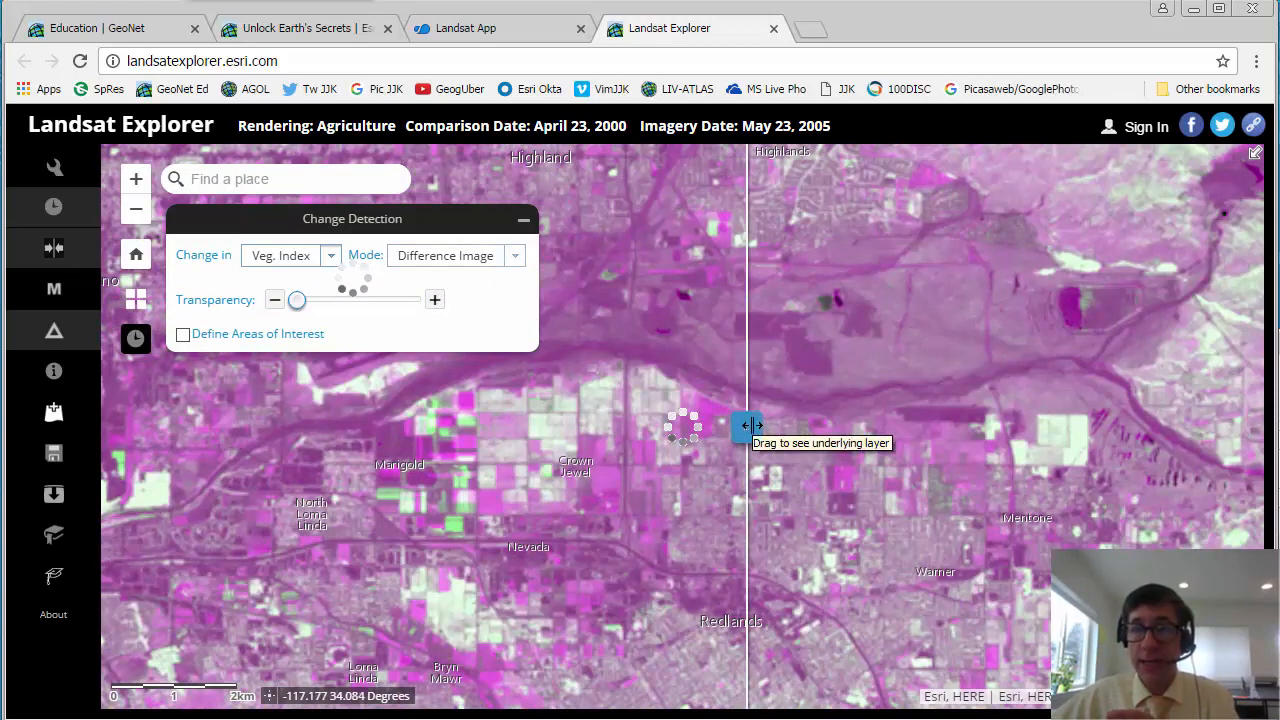
pyautogui.moveTo(752, 426); pyautogui.dragTo(645, 428)
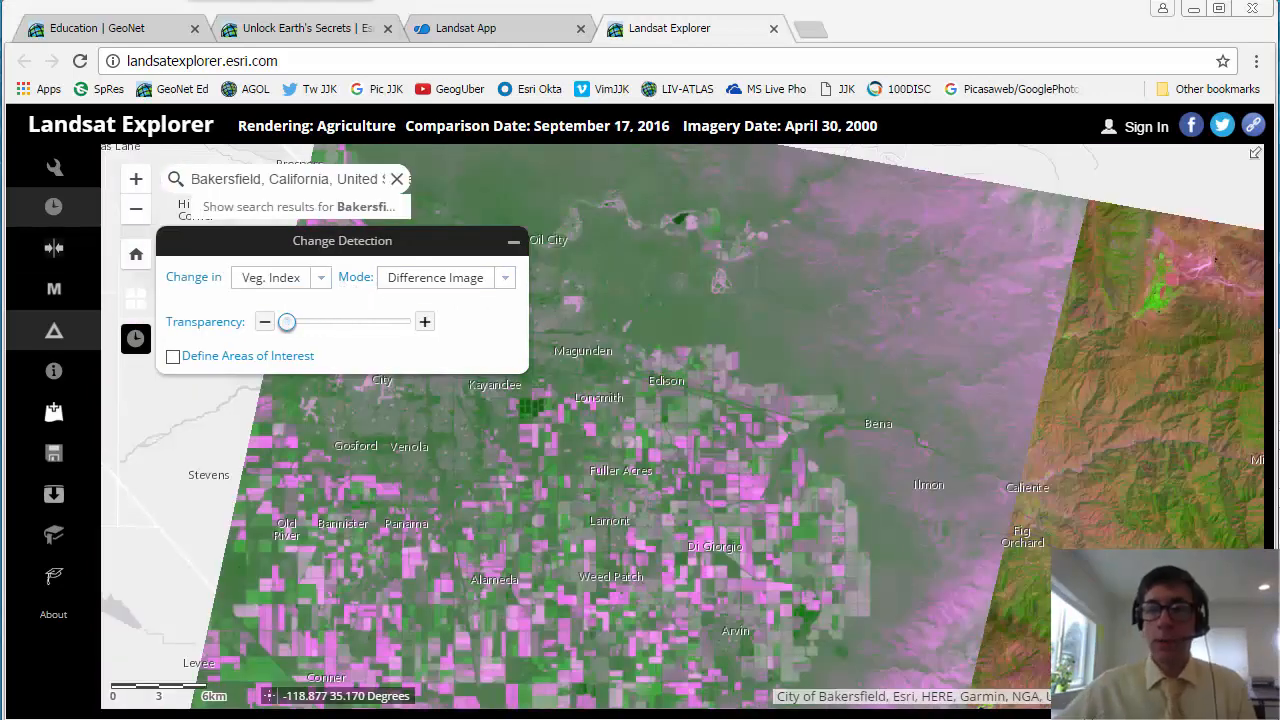
pyautogui.moveTo(289, 328); pyautogui.dragTo(391, 328)
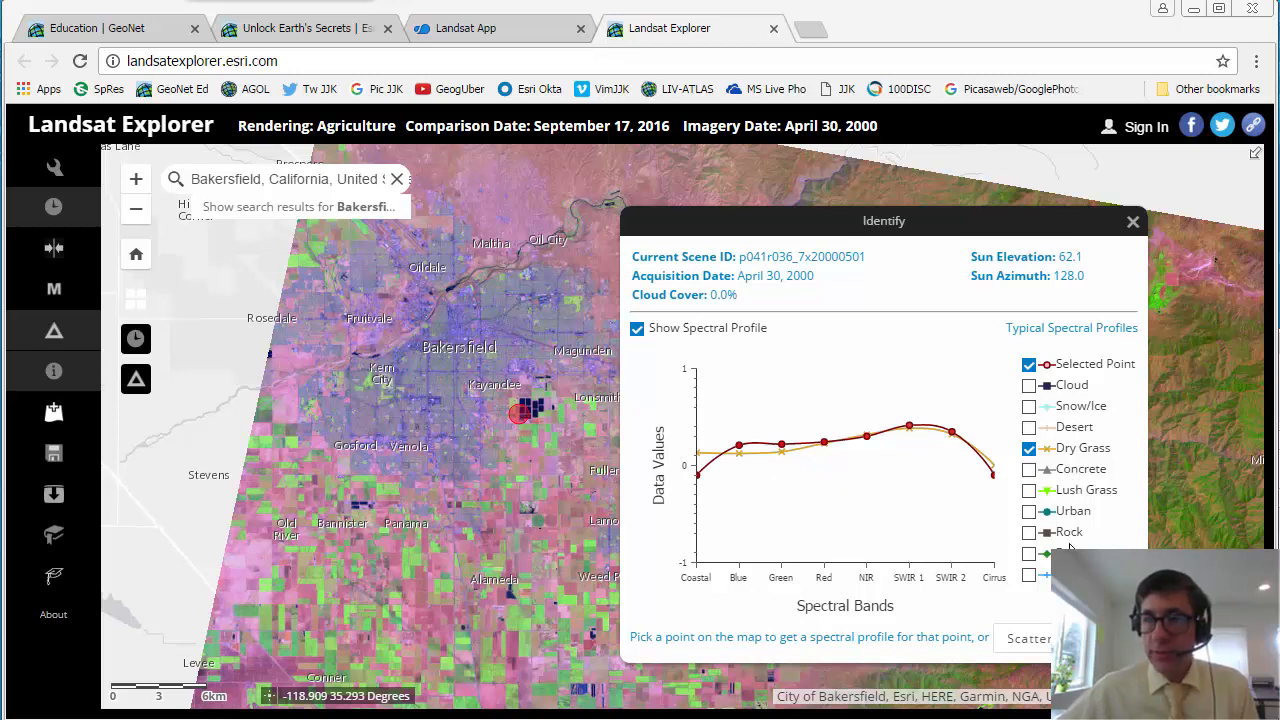
# Step: Compare the selected point's spectral profile with Urban and another typical profile, hiding each again, and create a scatter plot
pyautogui.click(1029, 512)
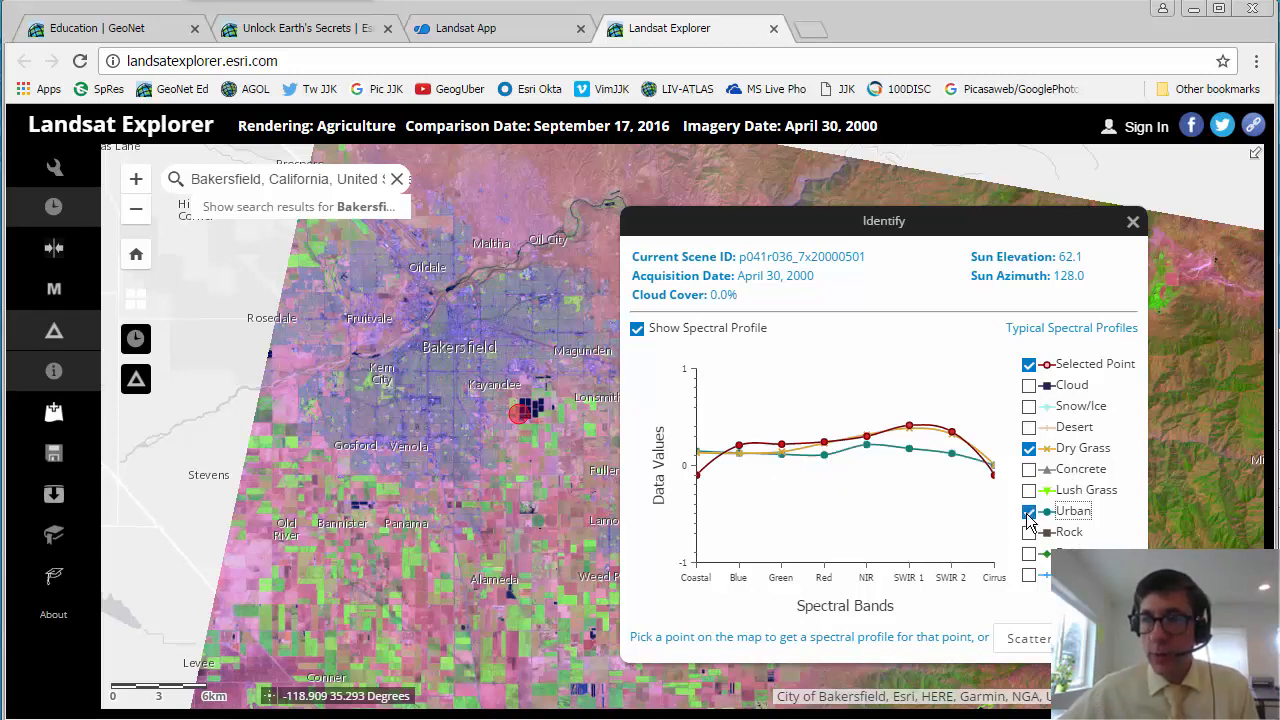
pyautogui.click(1028, 516)
pyautogui.click(1027, 555)
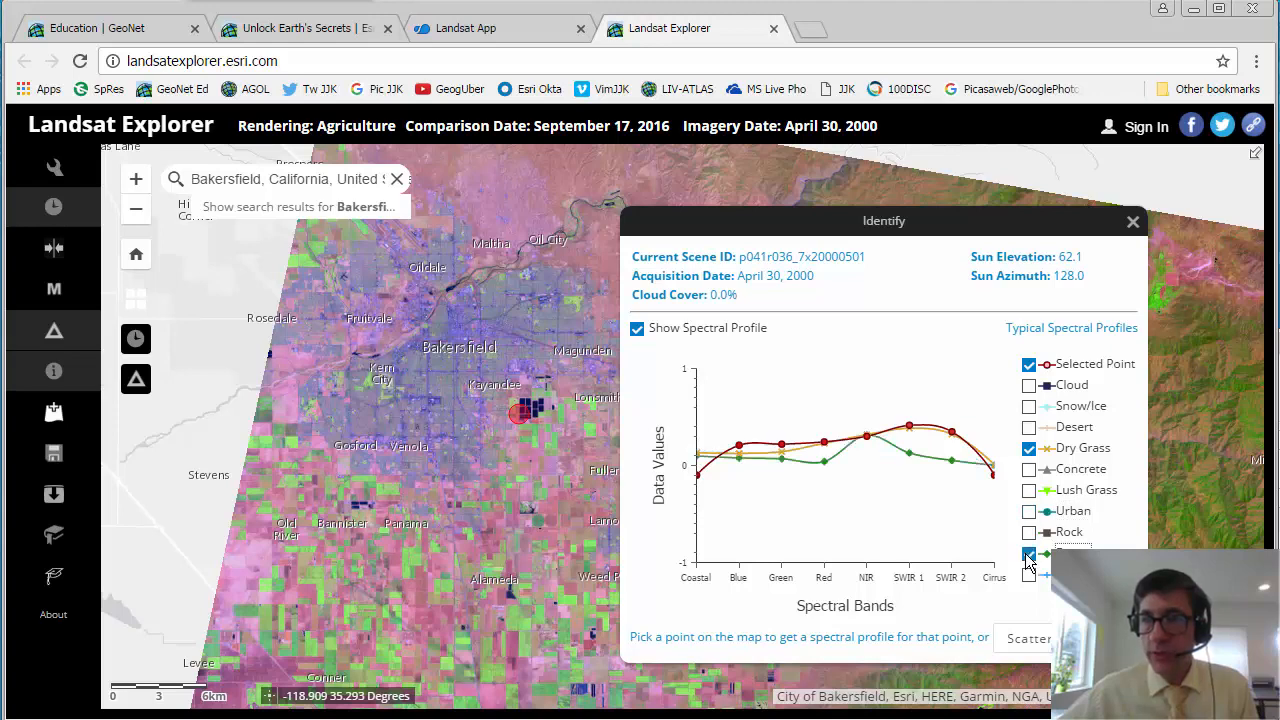
pyautogui.click(1027, 555)
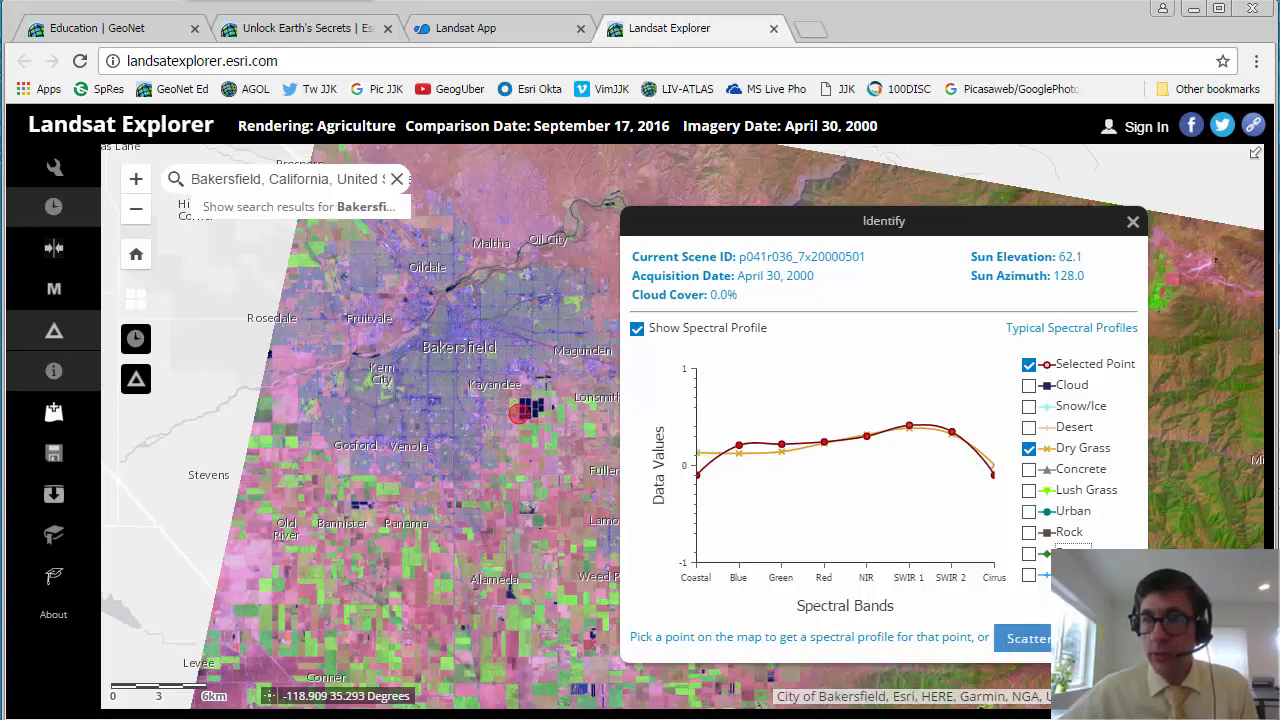
pyautogui.click(1028, 638)
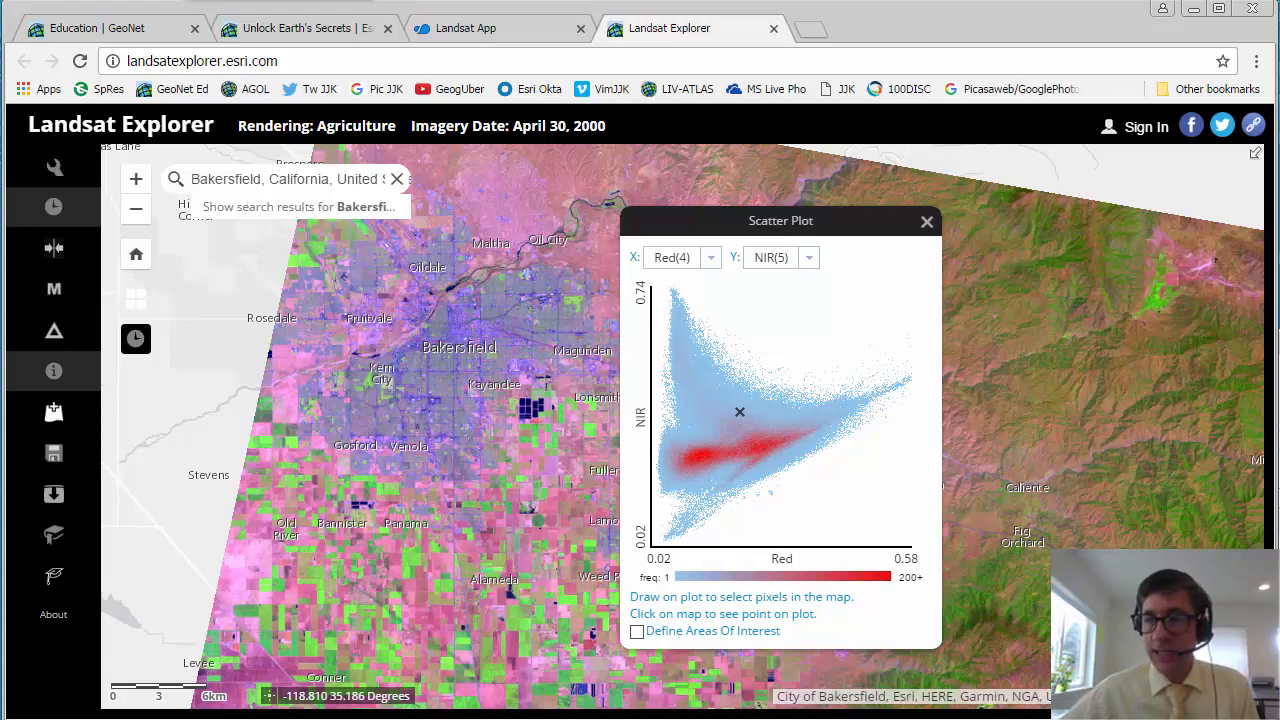
# Step: Start adding data from ArcGIS Online and sign in with the account username and password
pyautogui.click(54, 414)
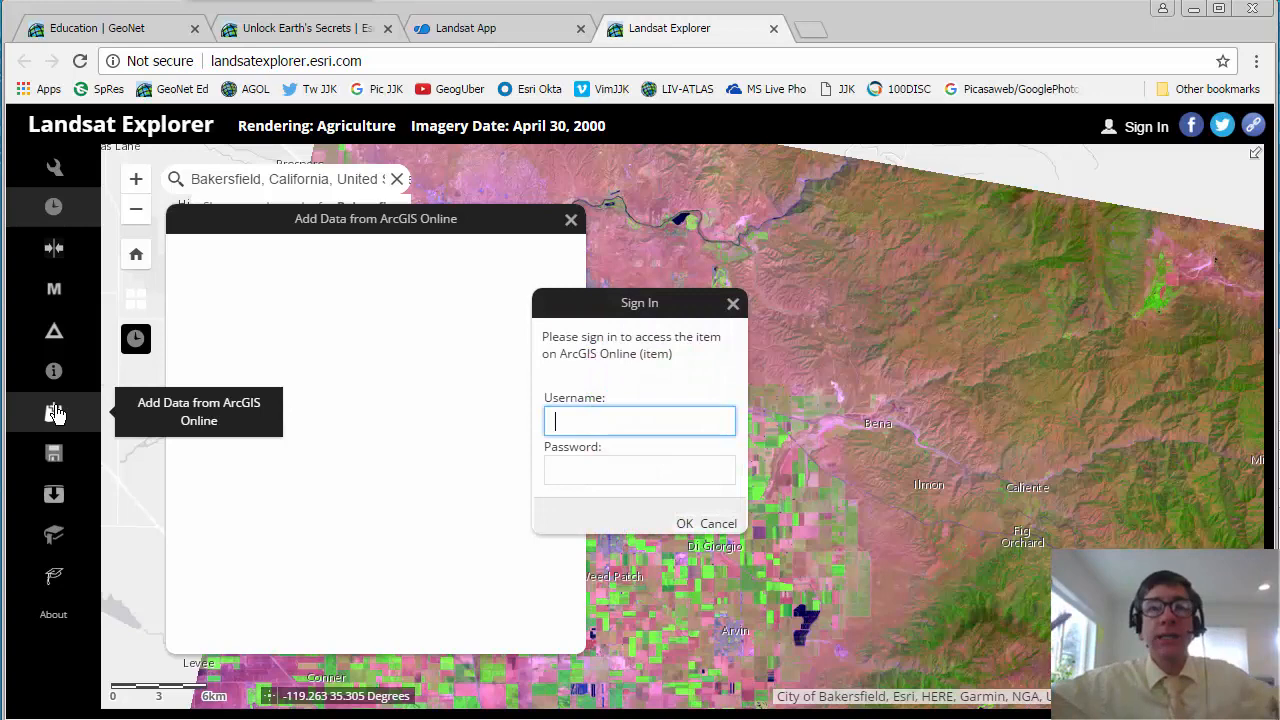
pyautogui.write('jjkerski')
pyautogui.press('Tab')
pyautogui.write('*')
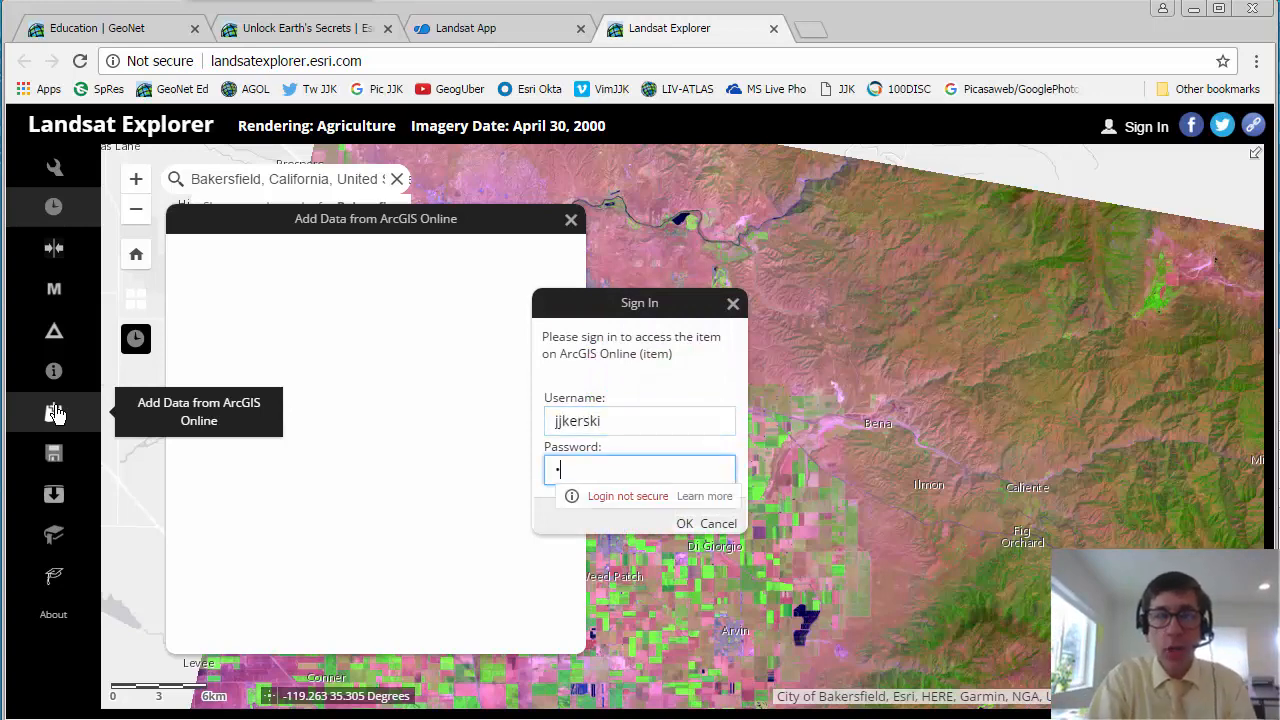
pyautogui.write('*******')
pyautogui.press('Return')
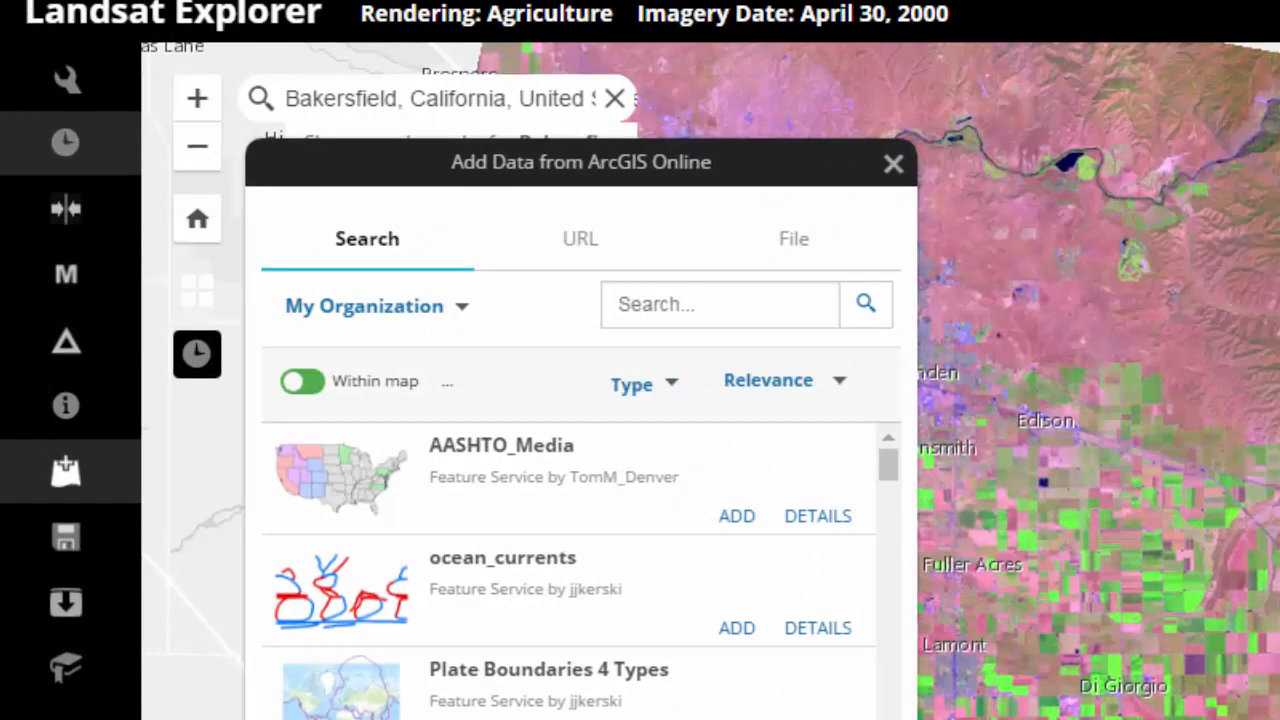
# Step: Reopen the data-adding dialog and search for "world hydro", widening the source from My Organization to ArcGIS Online
pyautogui.click(893, 166)
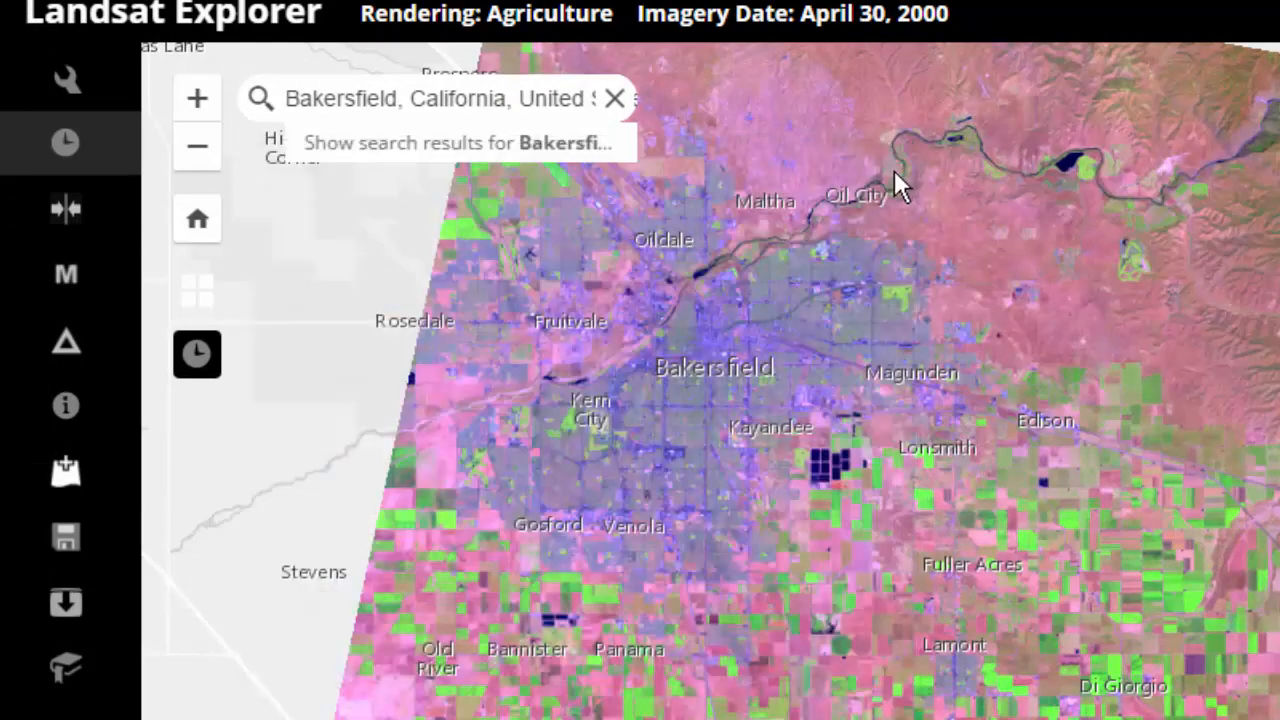
pyautogui.click(64, 468)
pyautogui.click(666, 306)
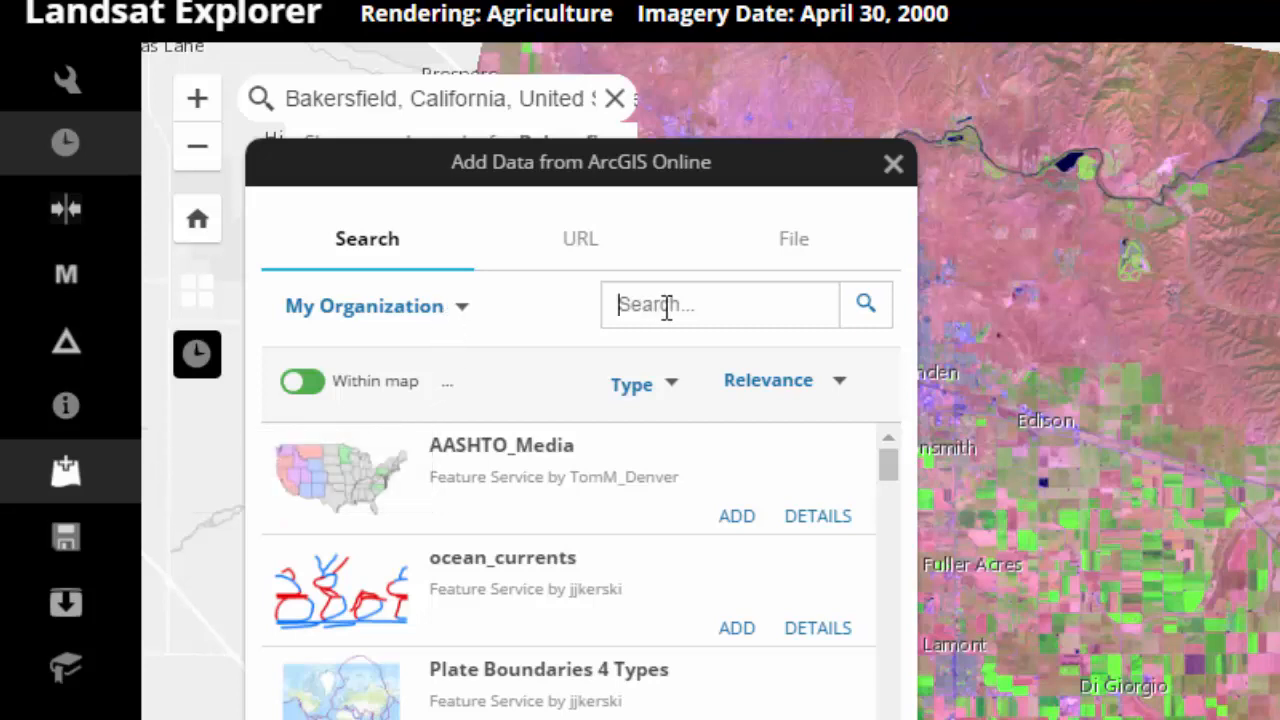
pyautogui.write('world hydro')
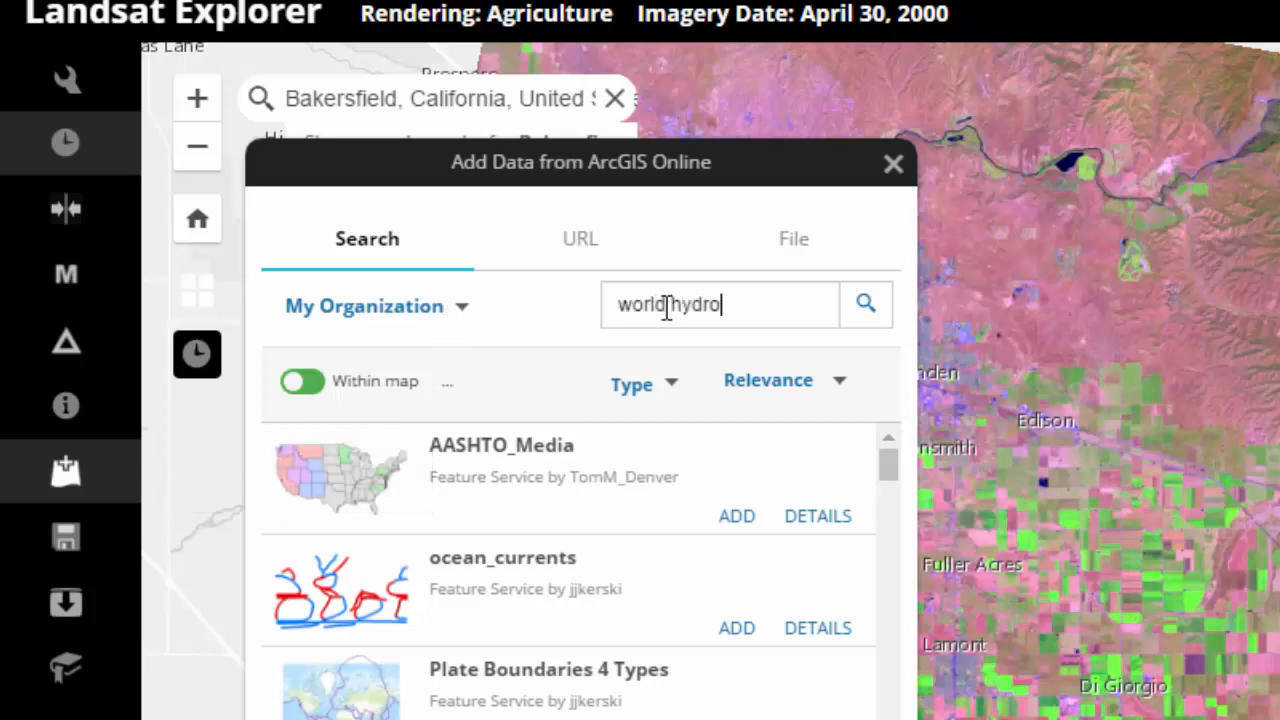
pyautogui.press('Return')
pyautogui.click(451, 337)
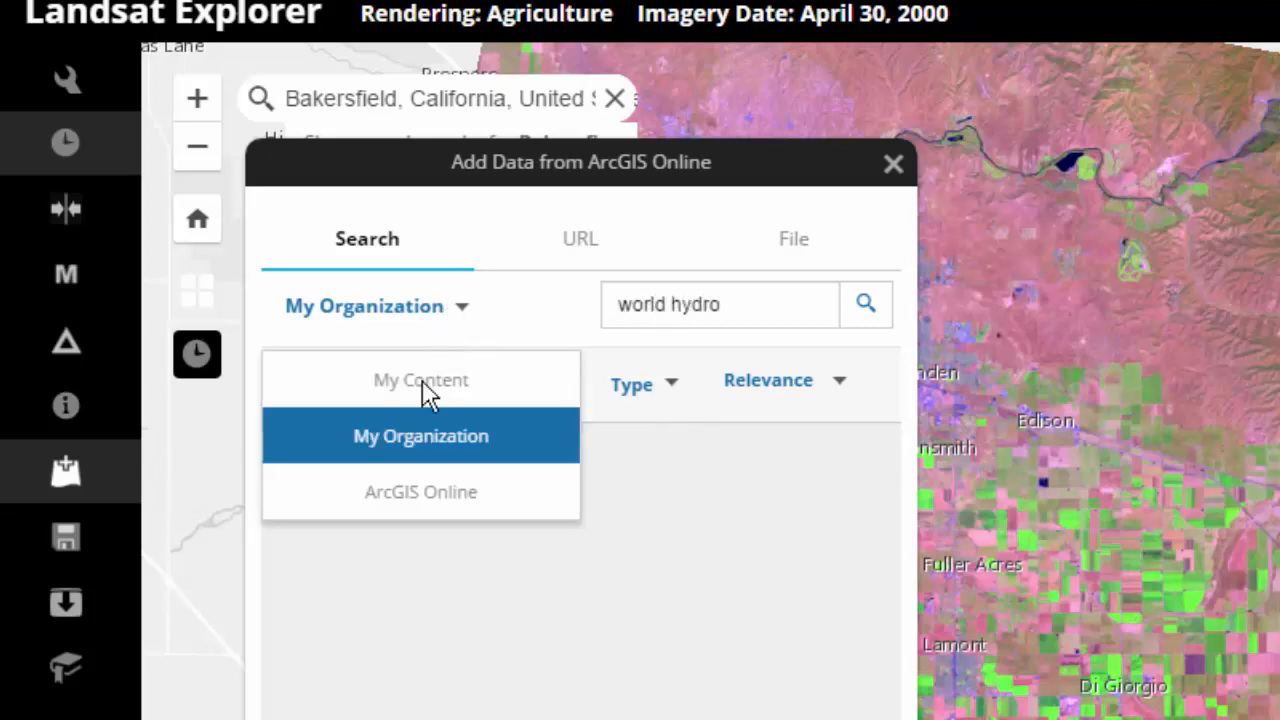
pyautogui.click(424, 492)
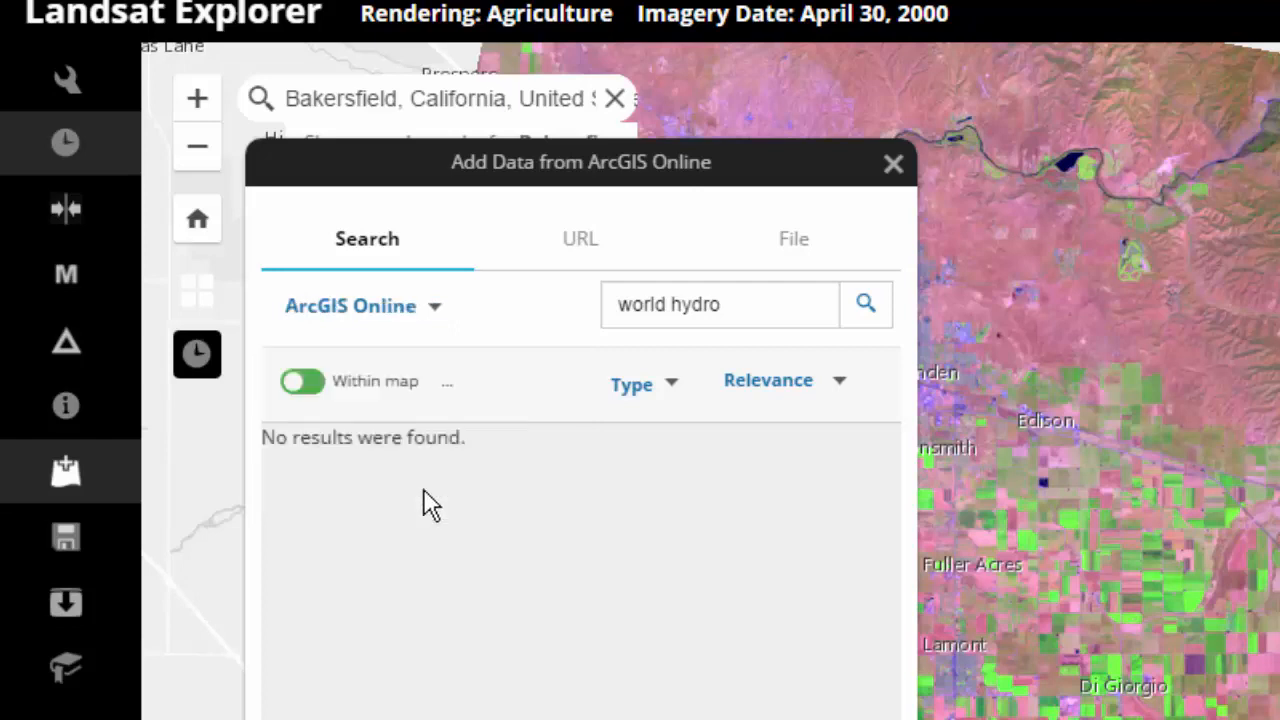
pyautogui.click(764, 305)
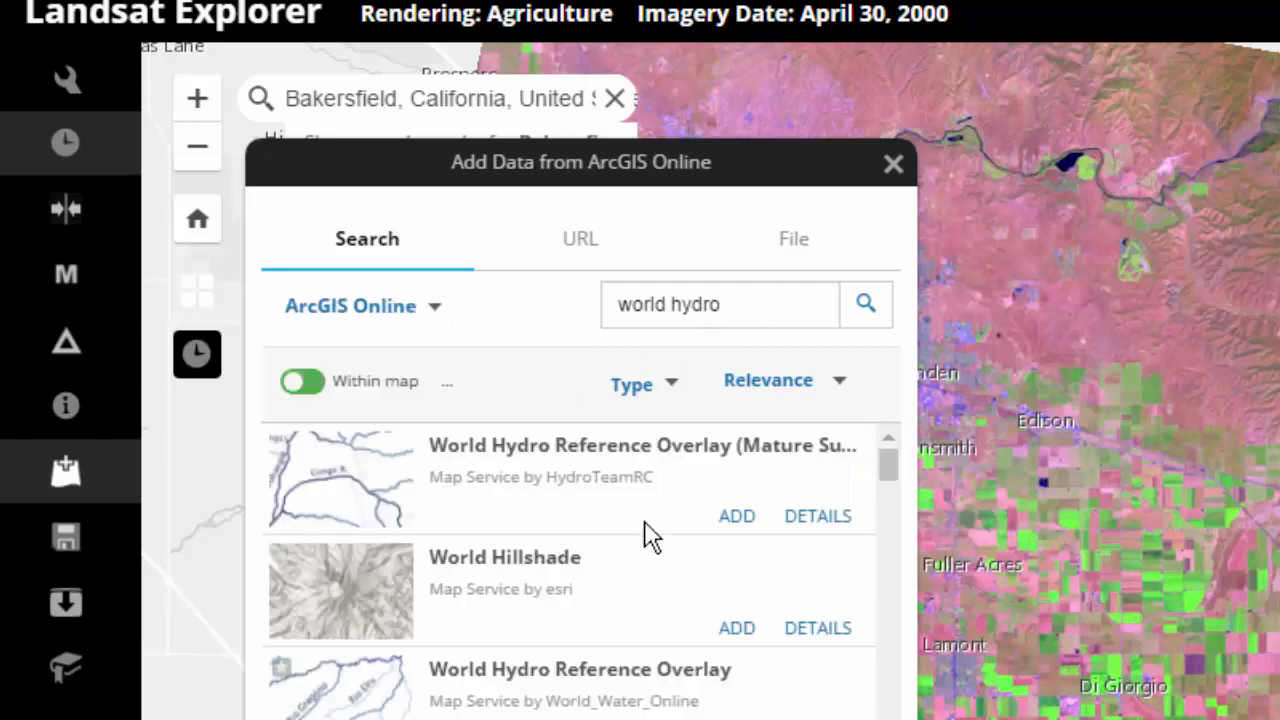
# Step: Add HydroTeamRC's World Hydro Reference Overlay to the Bakersfield map and open the form for saving the top layer to ArcGIS Online
pyautogui.click(740, 518)
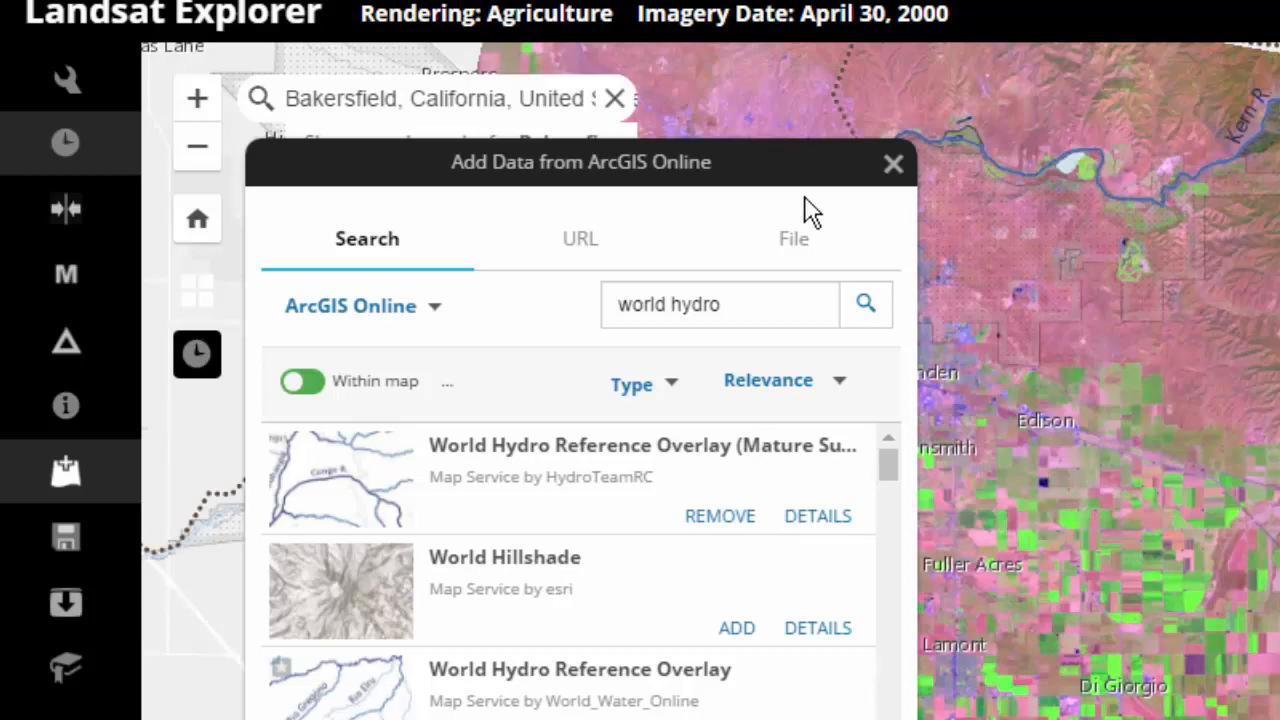
pyautogui.click(893, 168)
pyautogui.moveTo(517, 460); pyautogui.dragTo(644, 590)
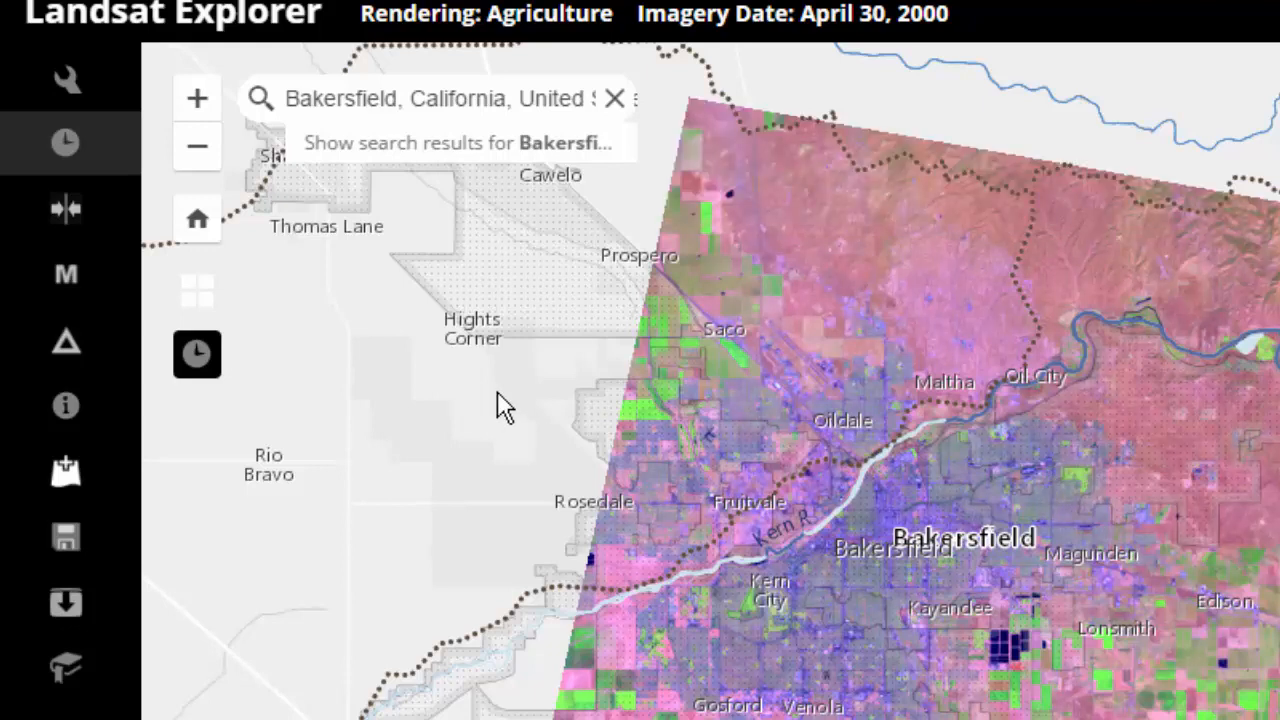
pyautogui.click(88, 538)
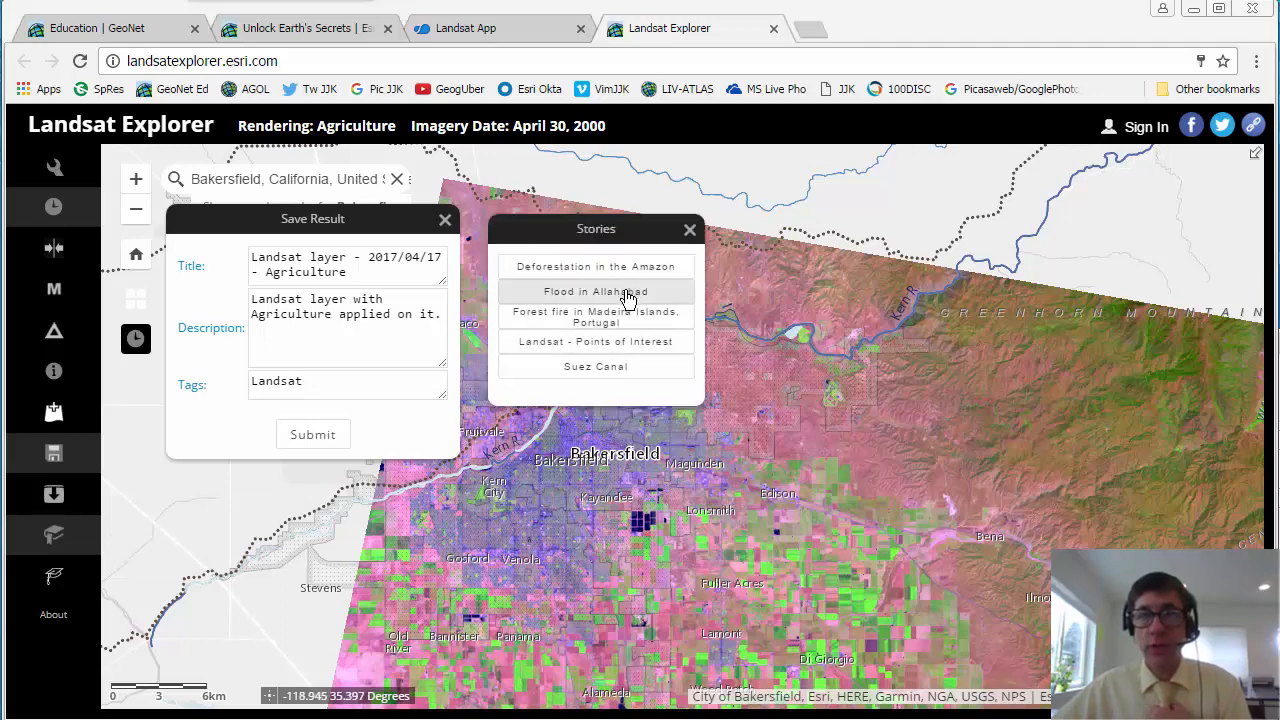
# Step: Open the Flood in Allahabad story and advance through the water mask page to the August 19, 2016 flood image
pyautogui.click(626, 291)
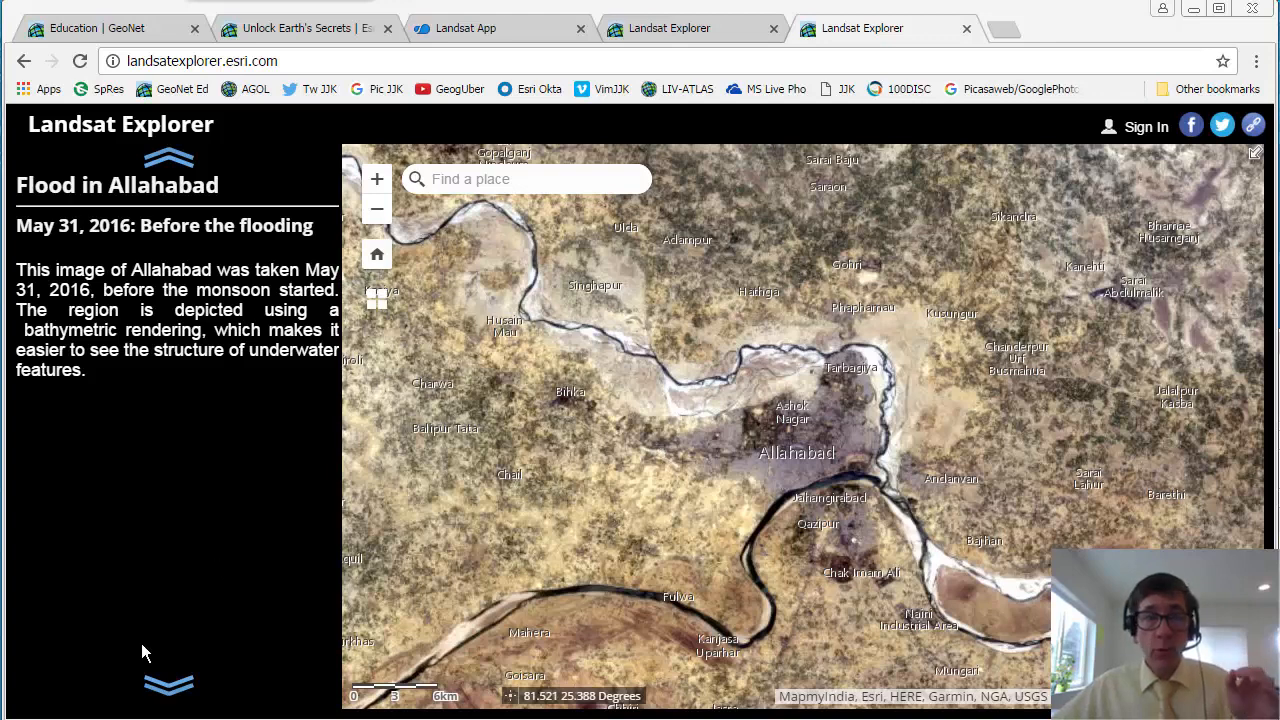
pyautogui.click(166, 690)
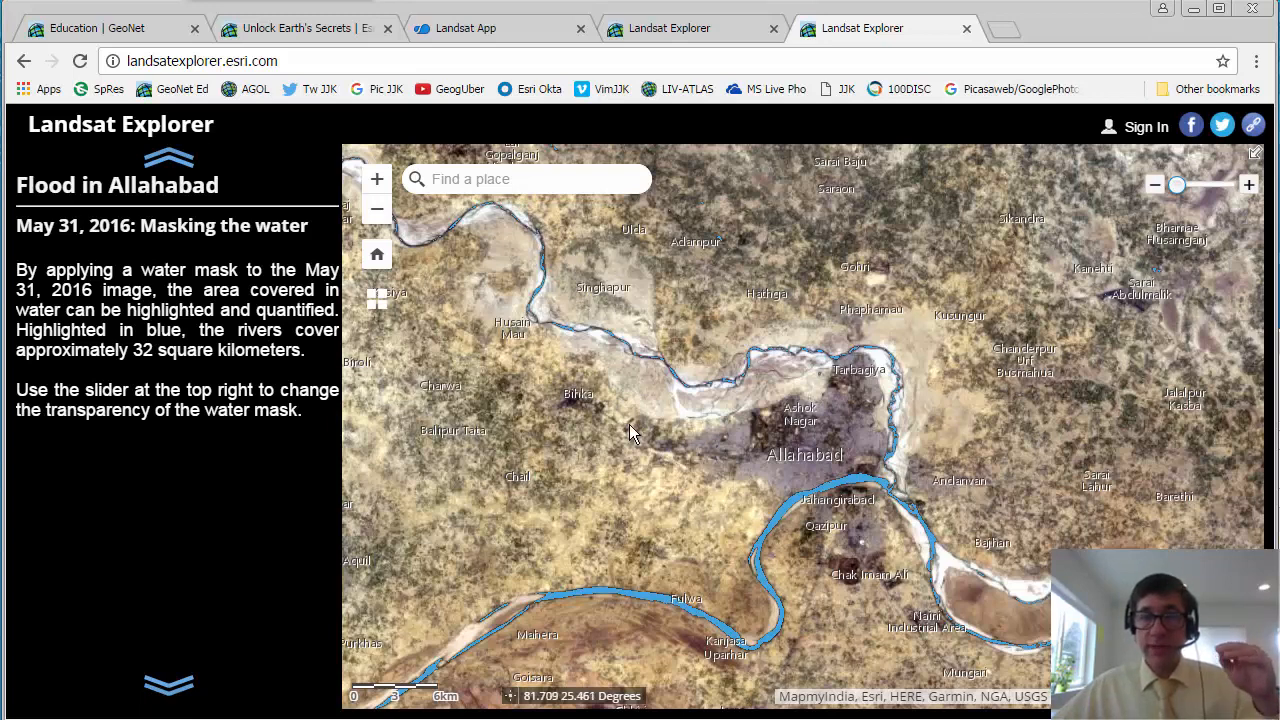
pyautogui.click(160, 690)
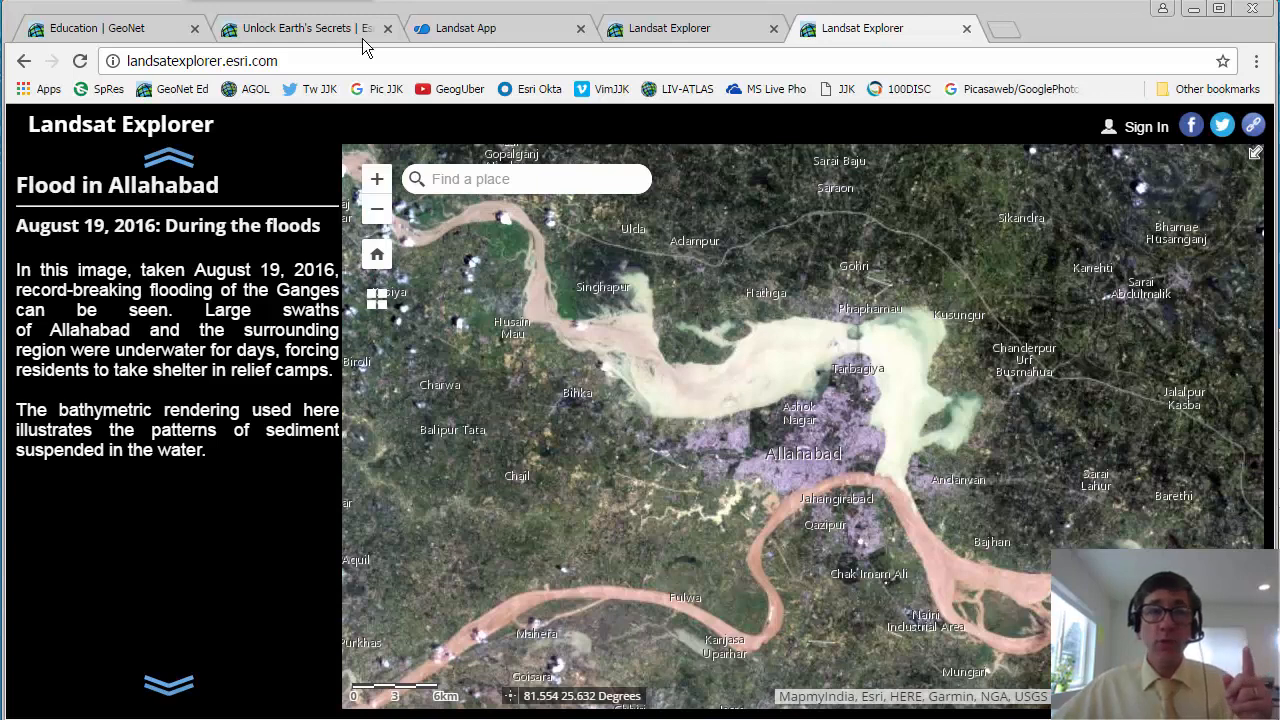
# Step: Return to the GeoNet Education blog and review the New and Improved Landsat Apps post, including its band combinations and indices
pyautogui.click(288, 28)
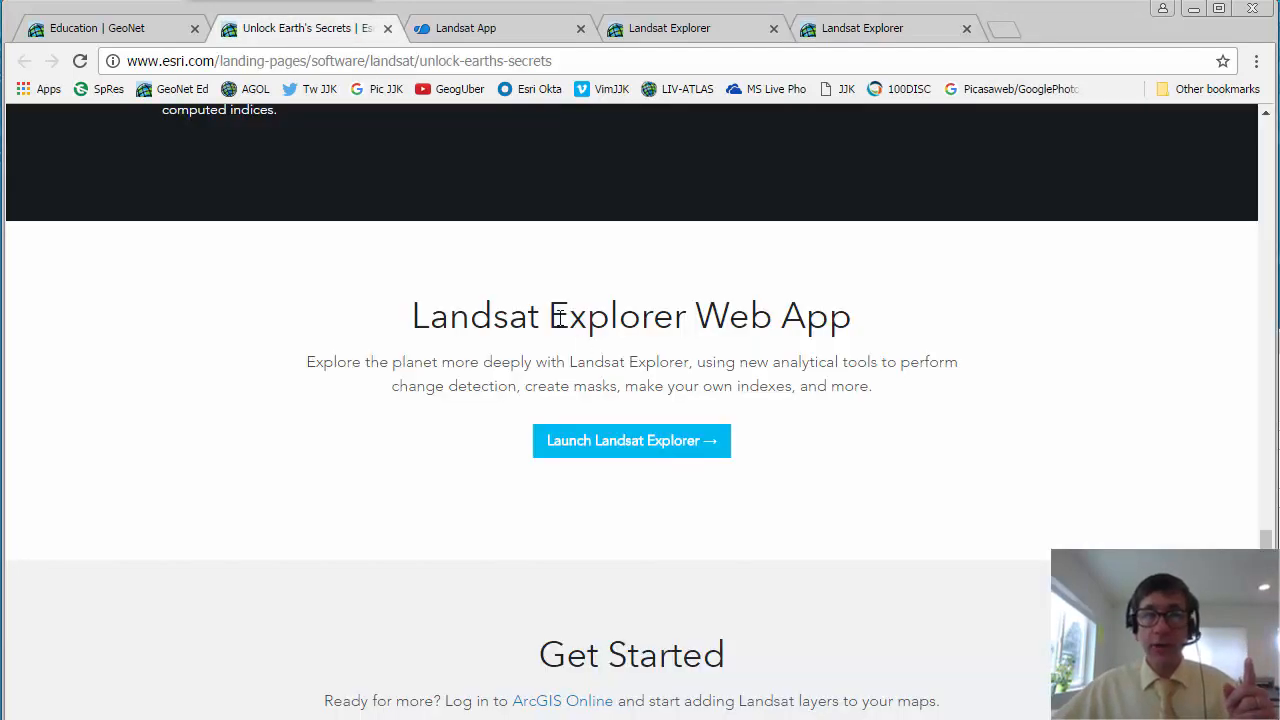
pyautogui.click(114, 25)
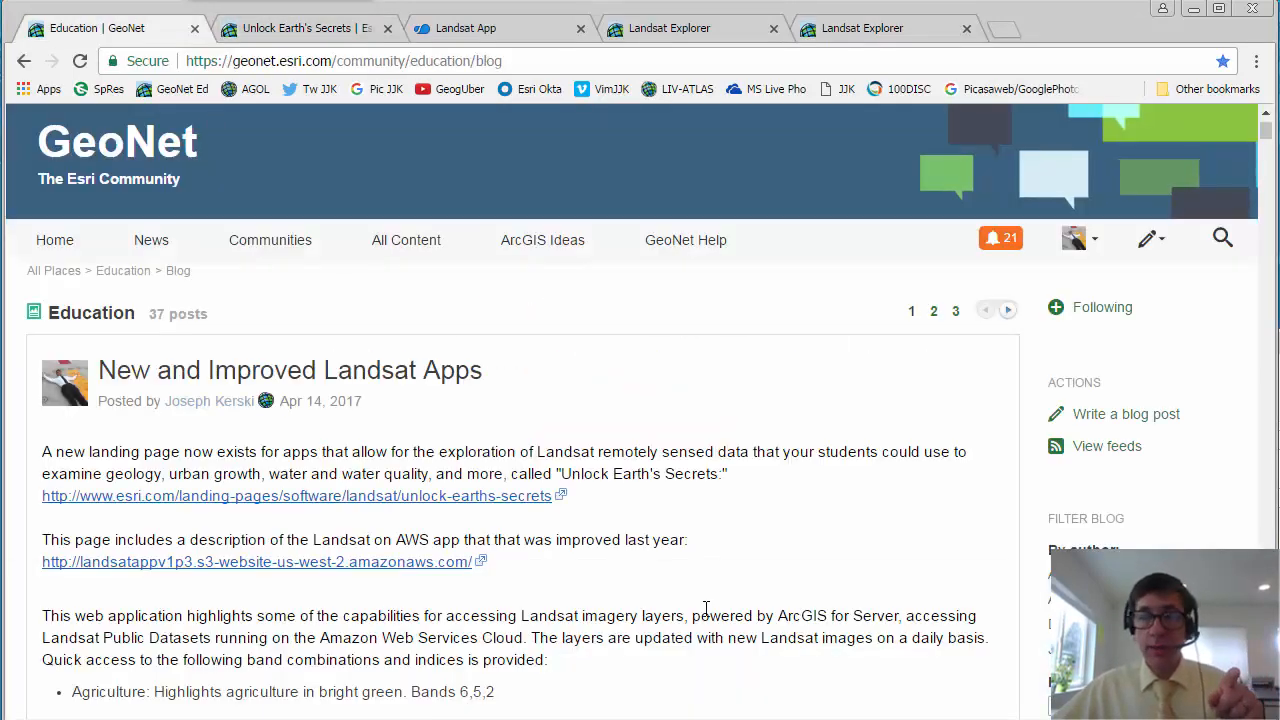
pyautogui.scroll(-7, 706, 608)
pyautogui.scroll(-4, 706, 608)
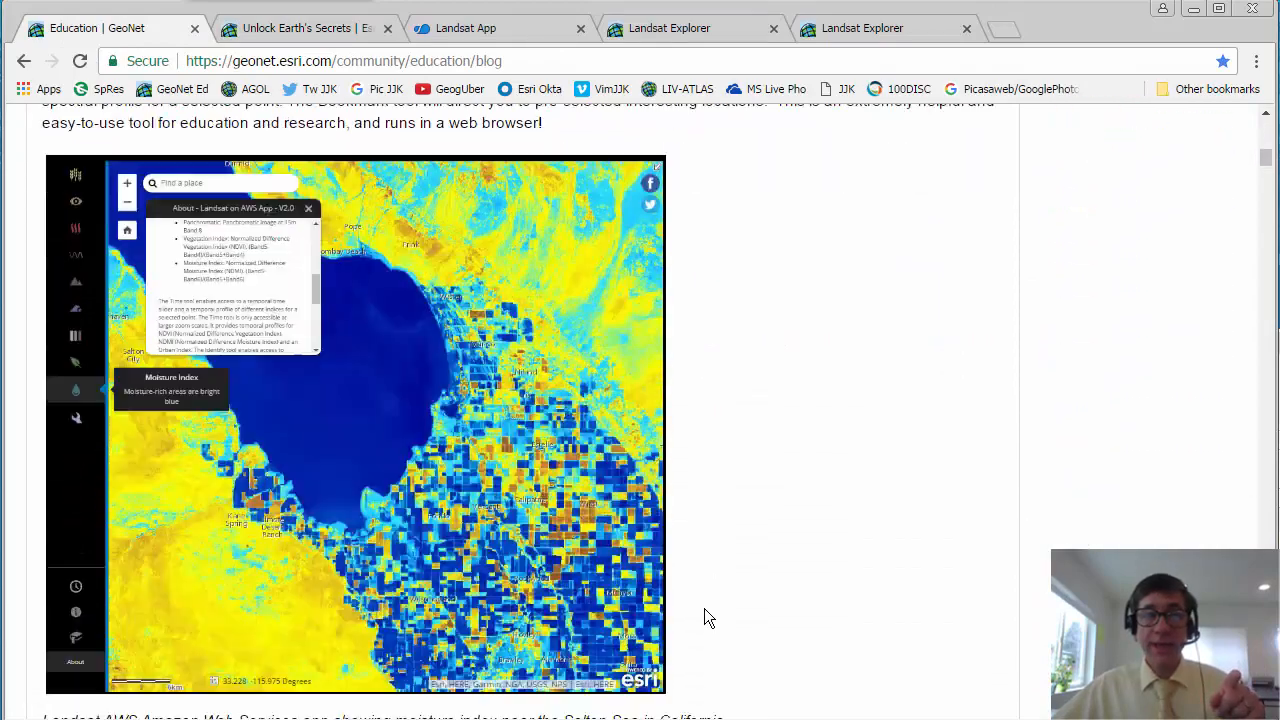
pyautogui.scroll(8, 704, 607)
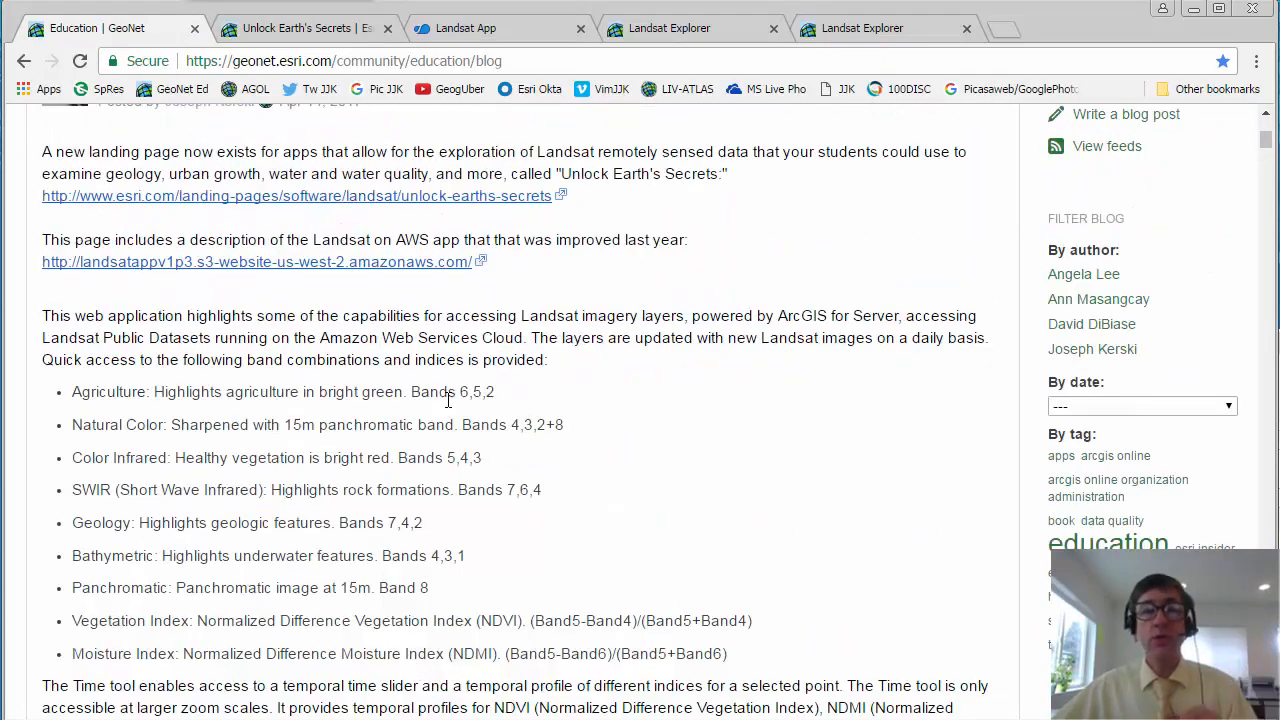